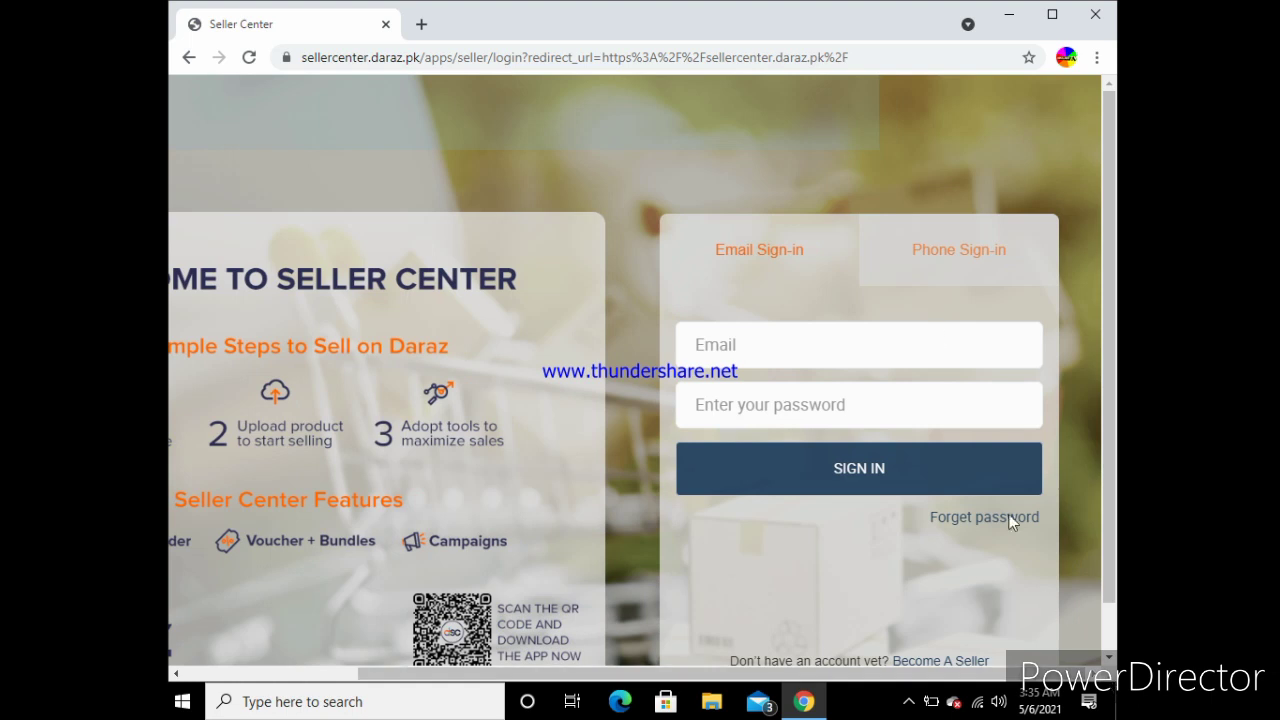
# Sign in to the seller account with the account e-mail and the account password
pyautogui.click(810, 343)
pyautogui.click(800, 395)
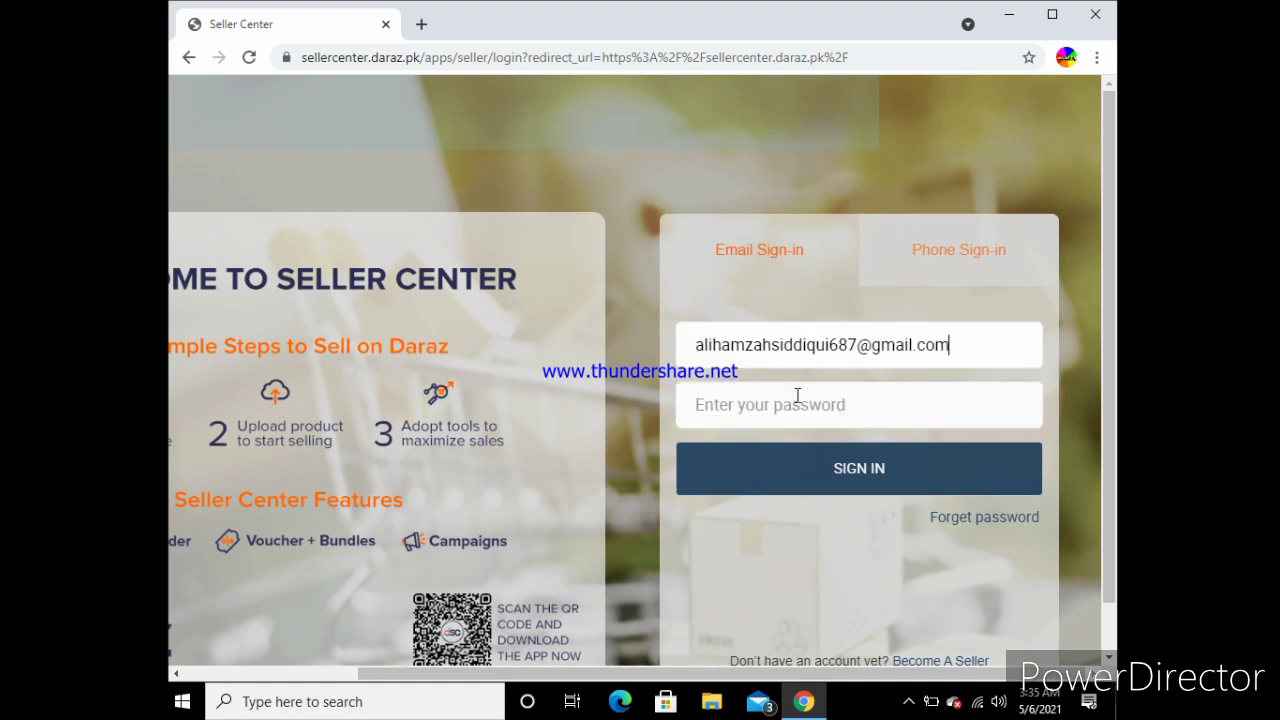
pyautogui.click(795, 408)
pyautogui.write('*')
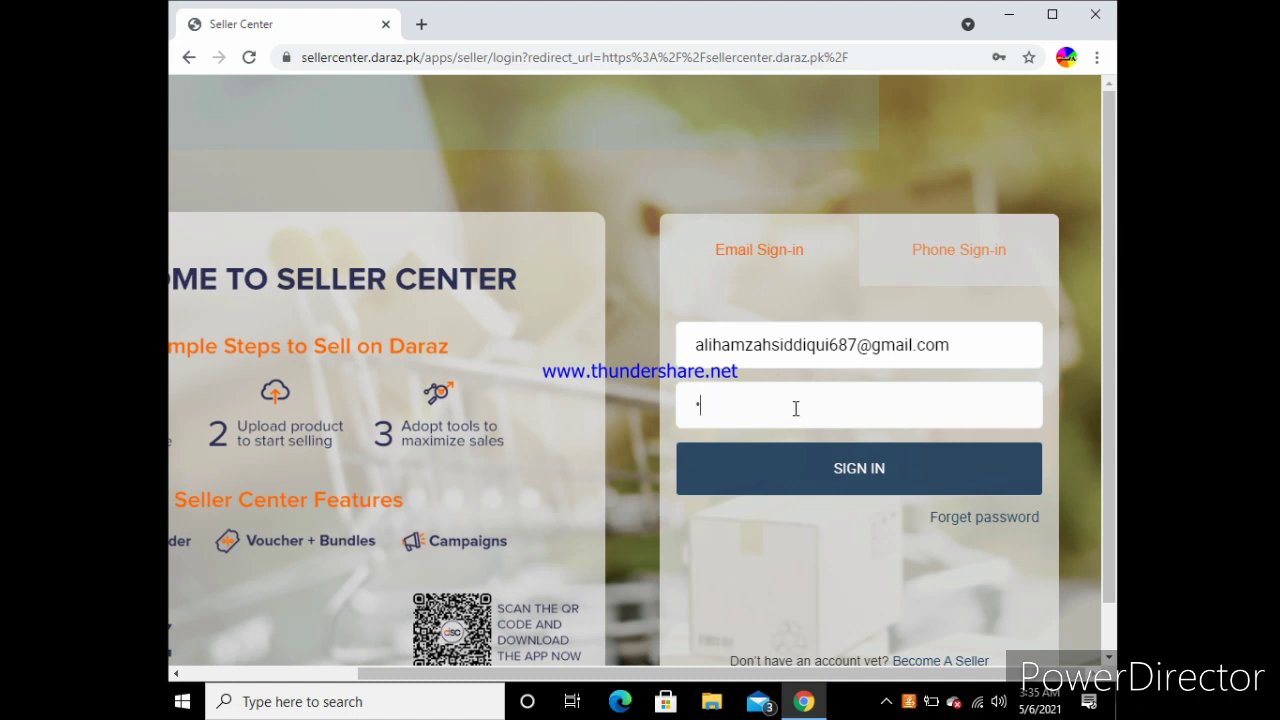
pyautogui.write('***********')
pyautogui.click(826, 468)
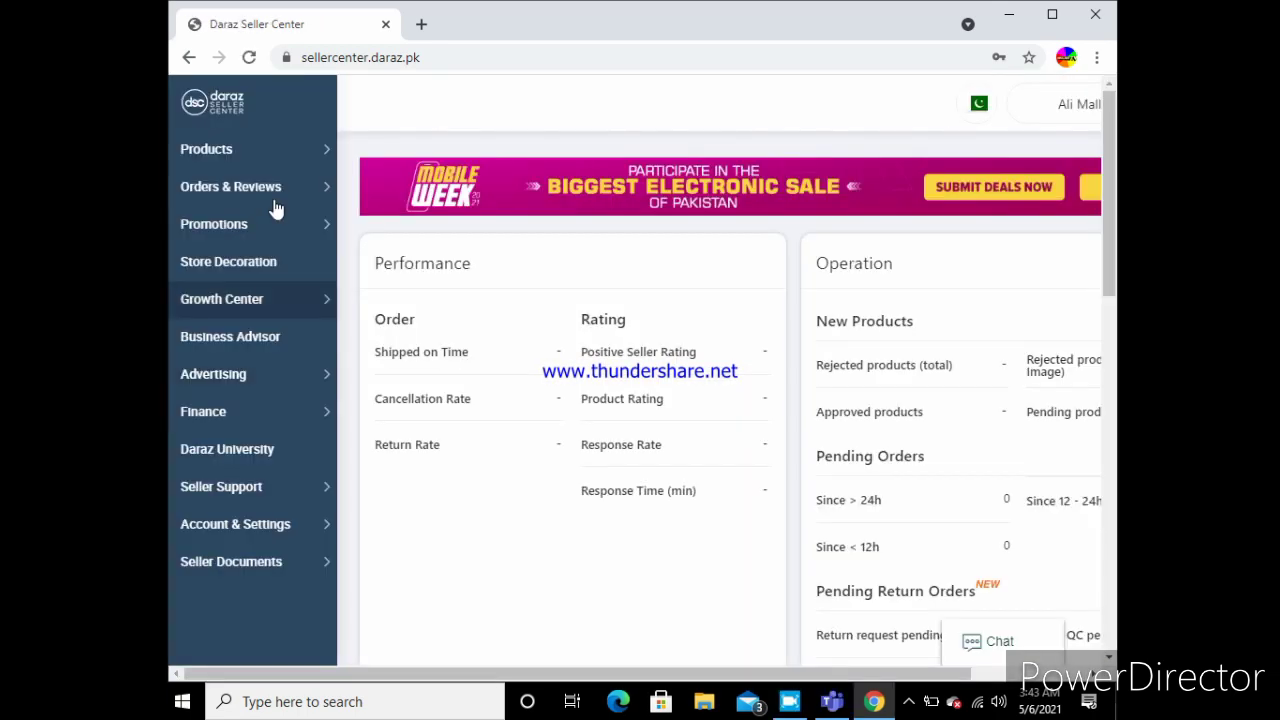
# Open the form for adding a new product
pyautogui.moveTo(293, 162)
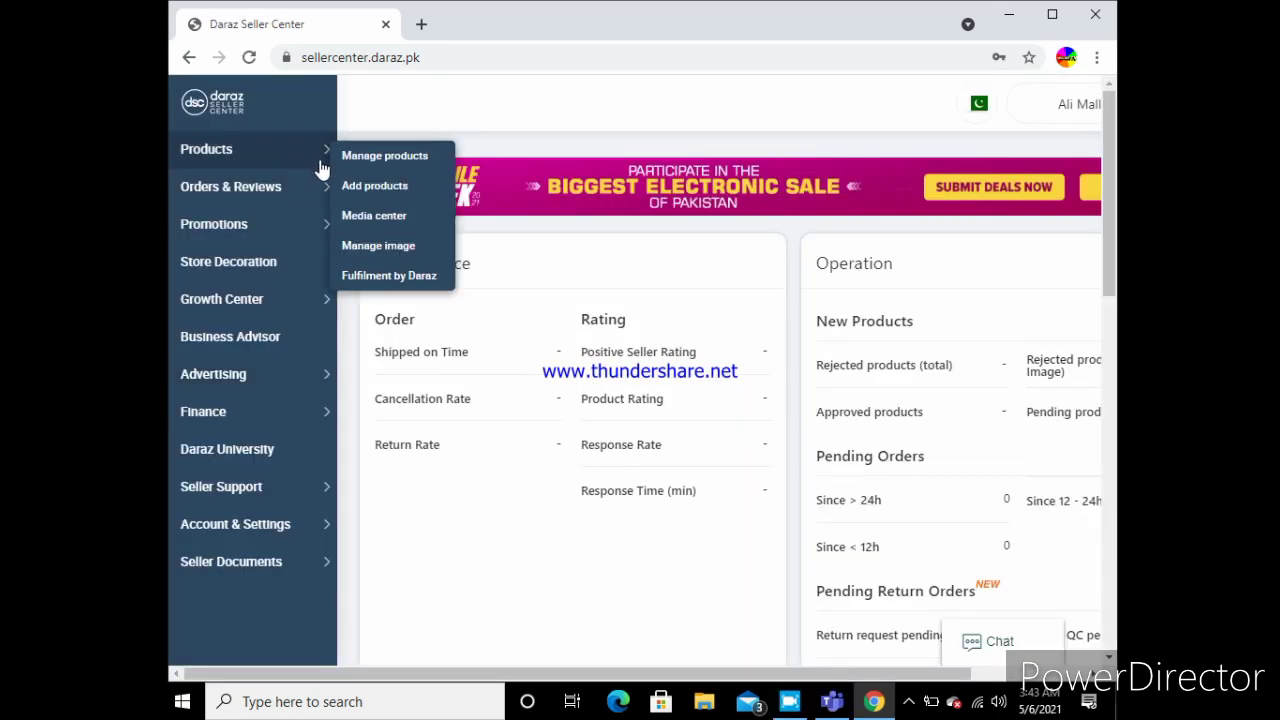
pyautogui.click(375, 186)
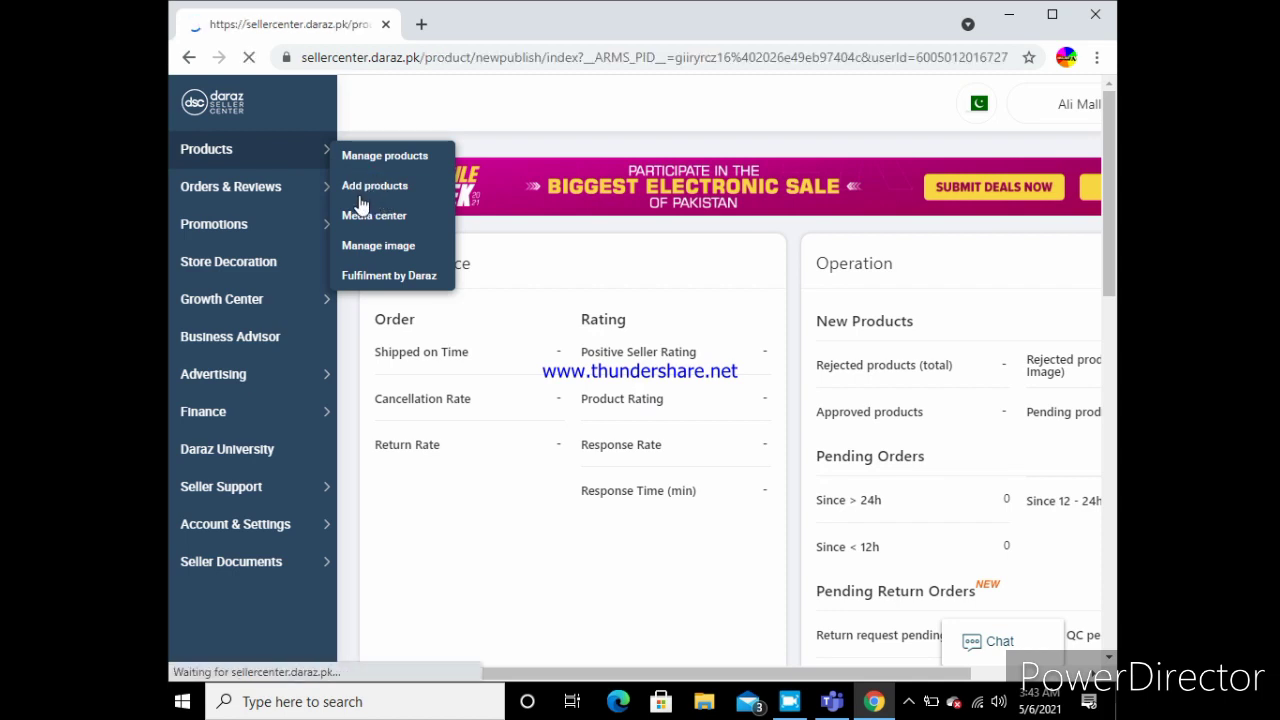
pyautogui.click(348, 190)
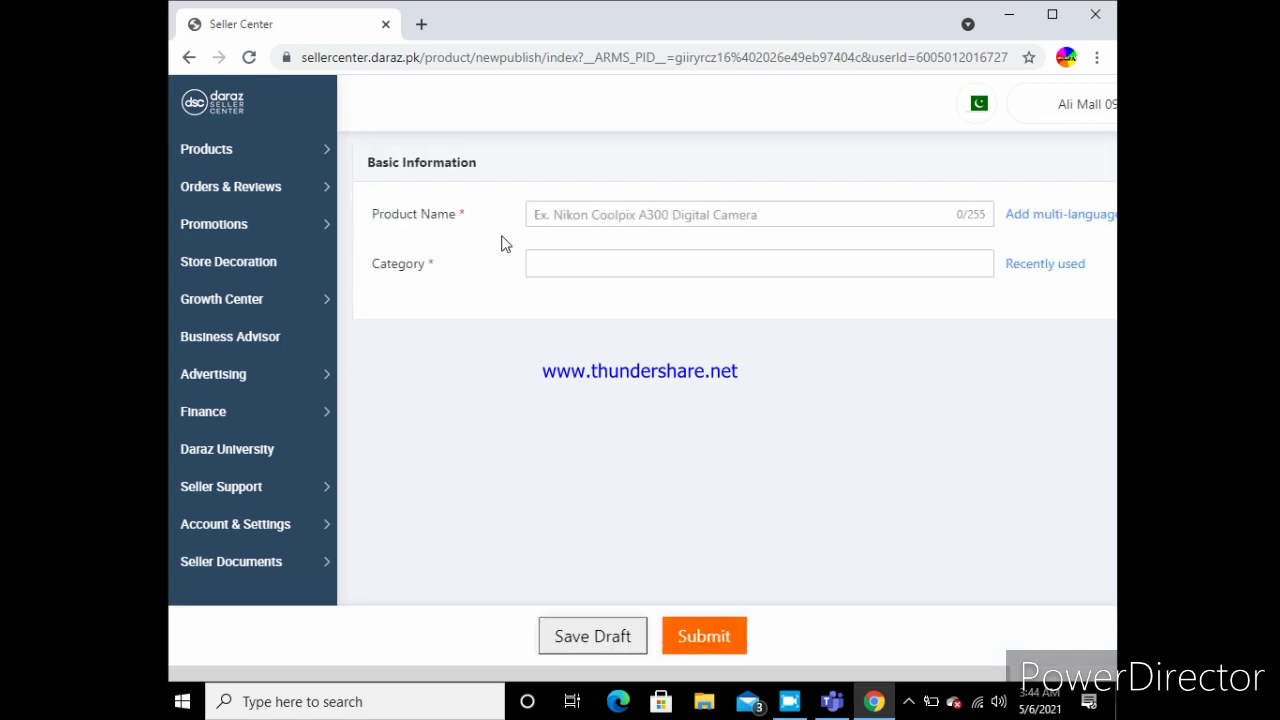
# Enter "26cm Ringkight with 7 feet long tripod" as the product name
pyautogui.click(607, 214)
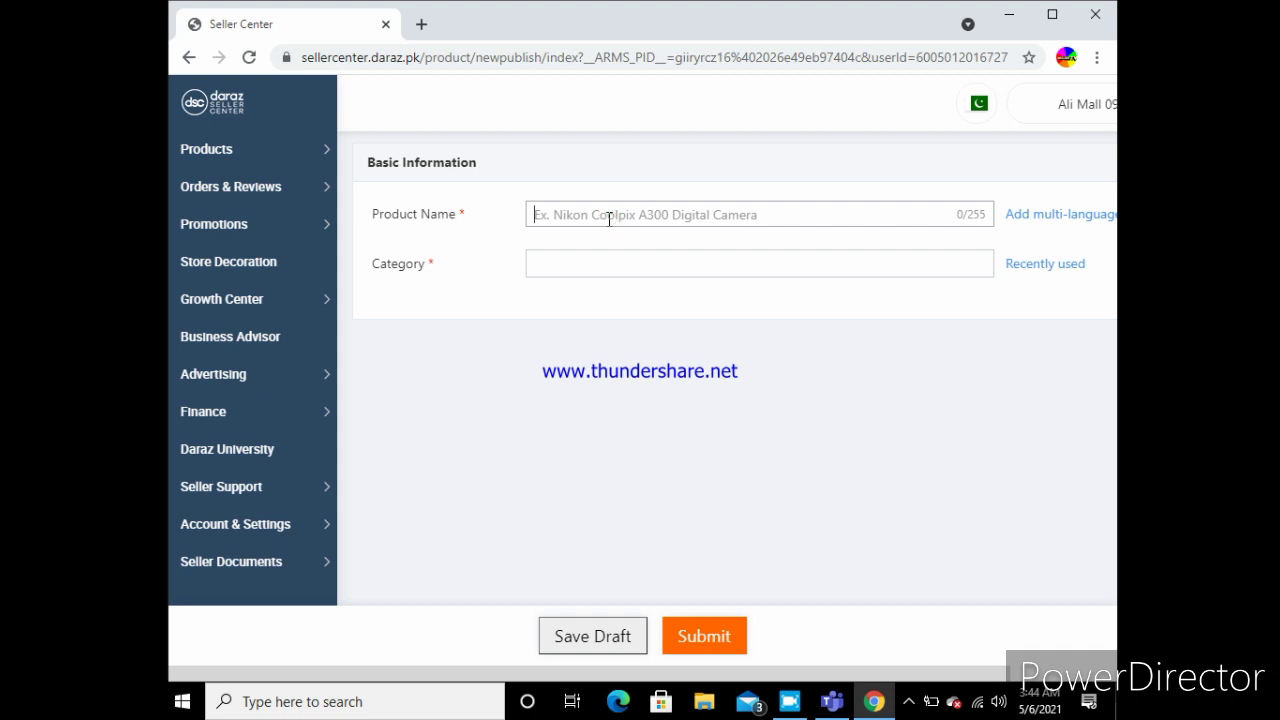
pyautogui.write('26')
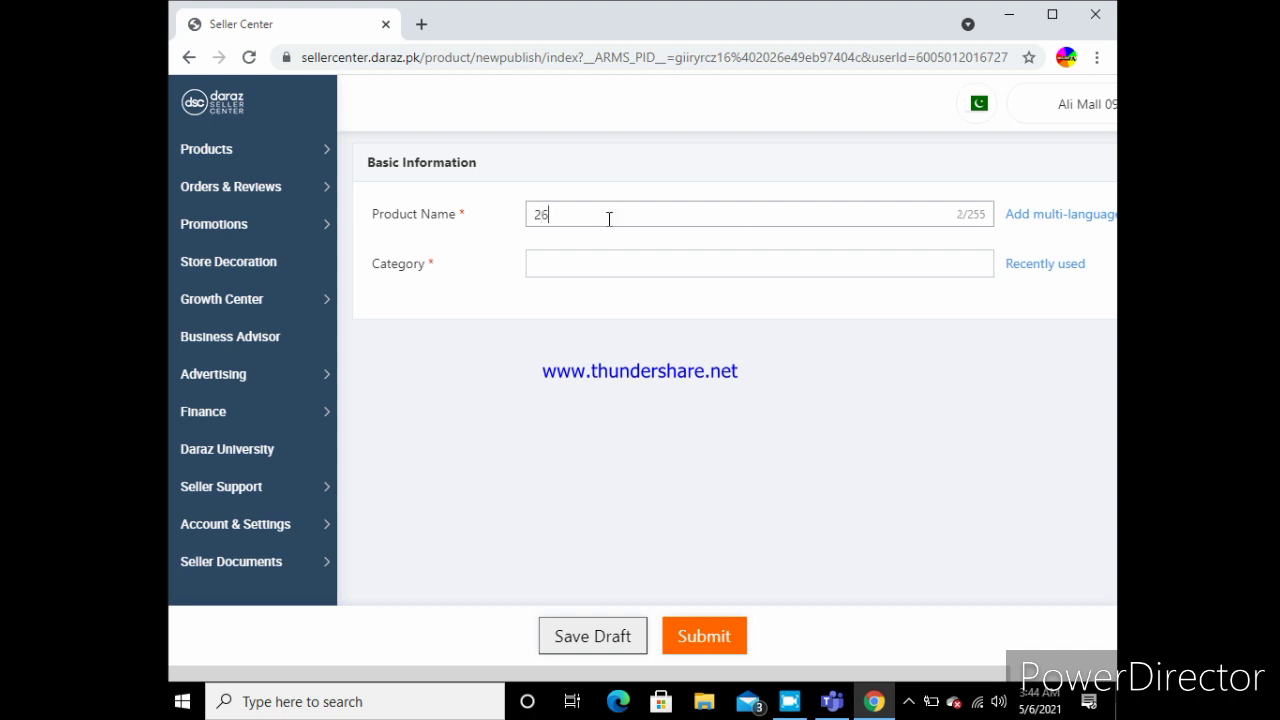
pyautogui.write('cm Ringlight with 7 feee')
pyautogui.press('BackSpace')
pyautogui.write('t long trr')
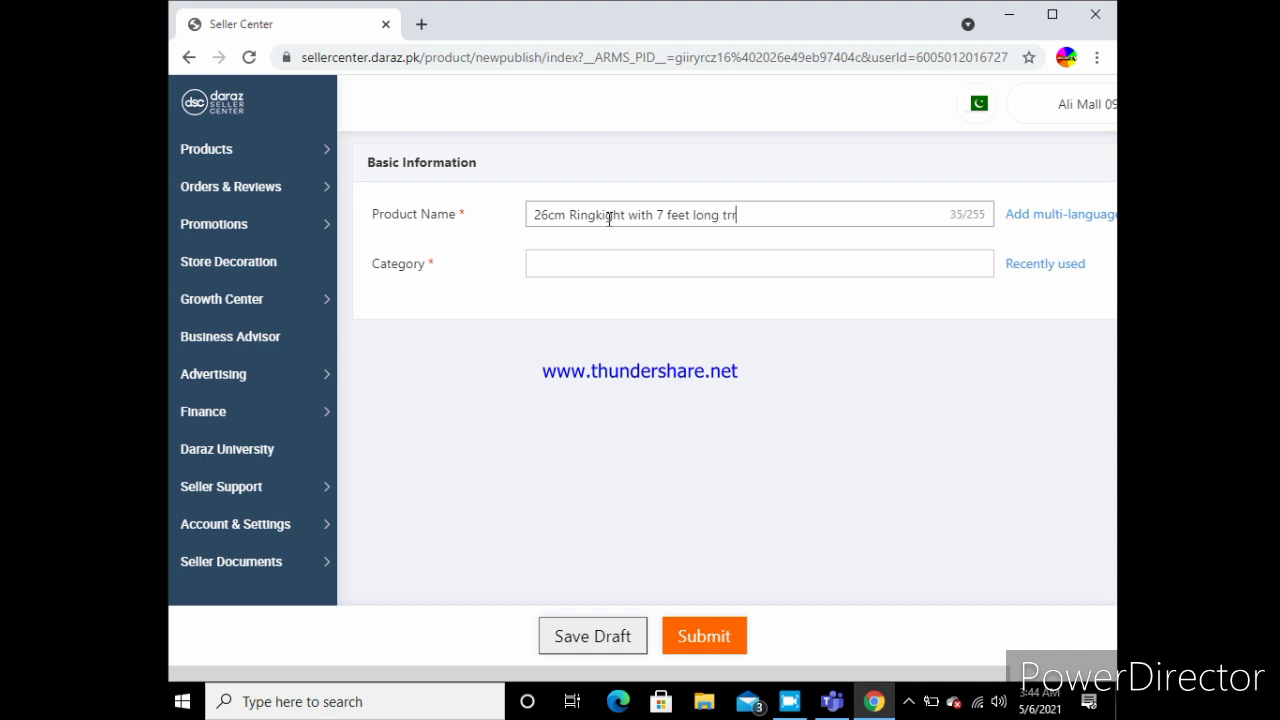
pyautogui.write('i')
pyautogui.press('BackSpace')
pyautogui.write('ipod')
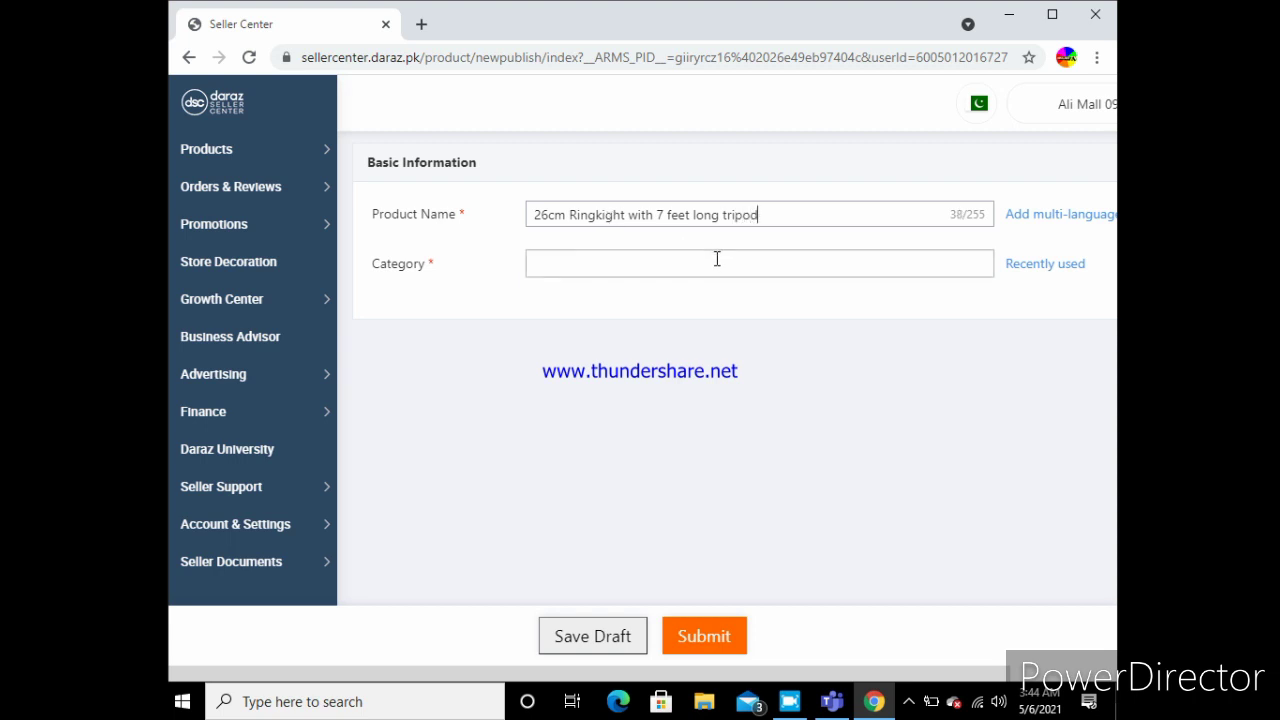
# Assign the product to the recently used category Cameras / Camera Accessories / Lighting & Studio Equipment
pyautogui.moveTo(1014, 263)
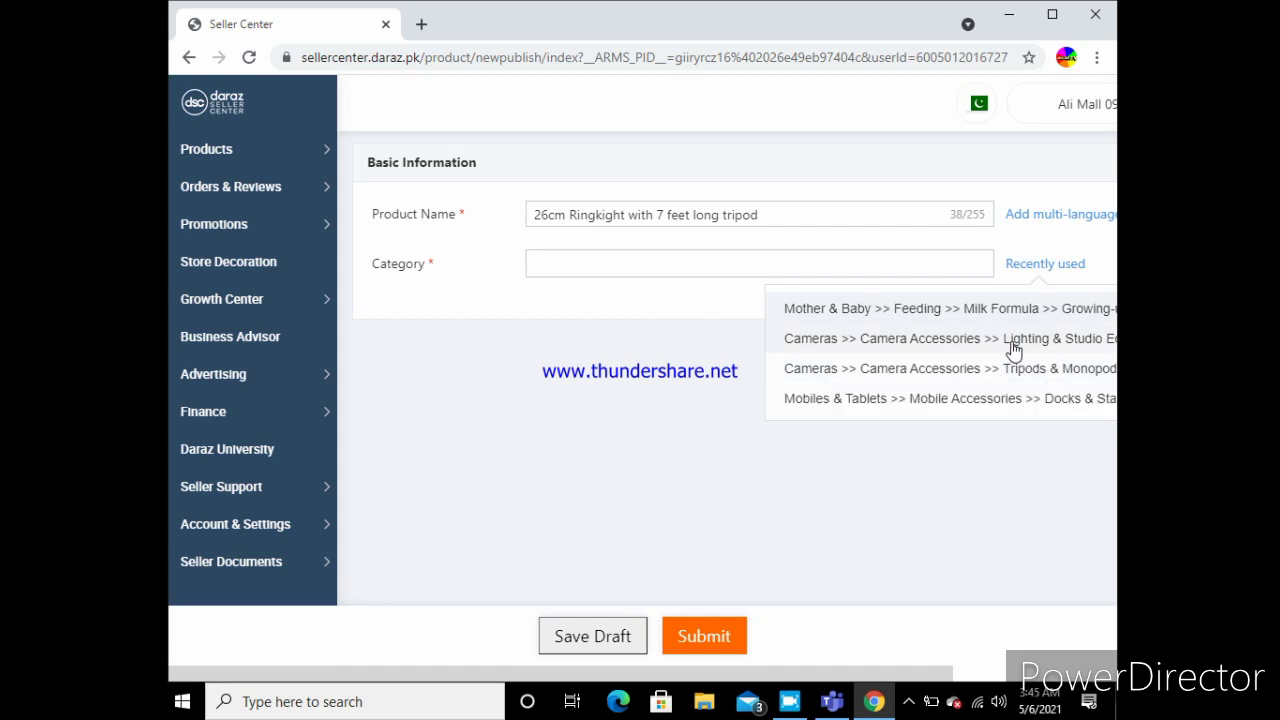
pyautogui.click(1014, 342)
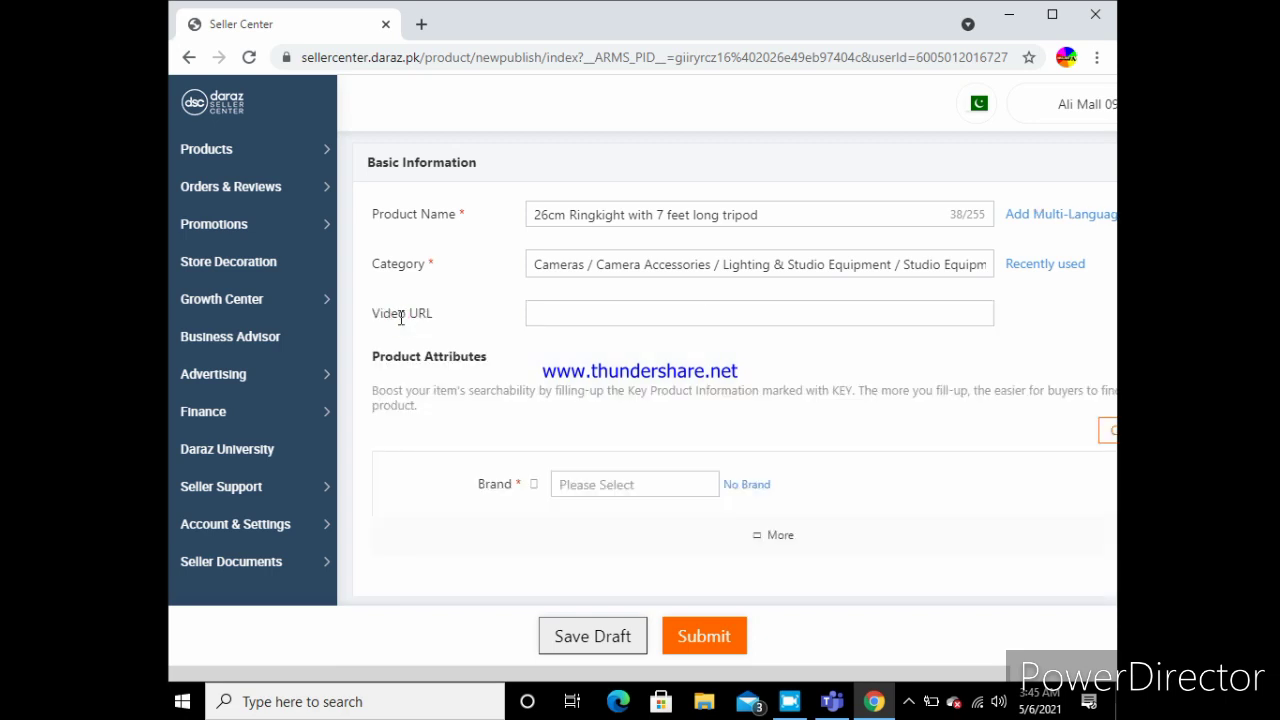
pyautogui.moveTo(397, 314); pyautogui.dragTo(526, 417)
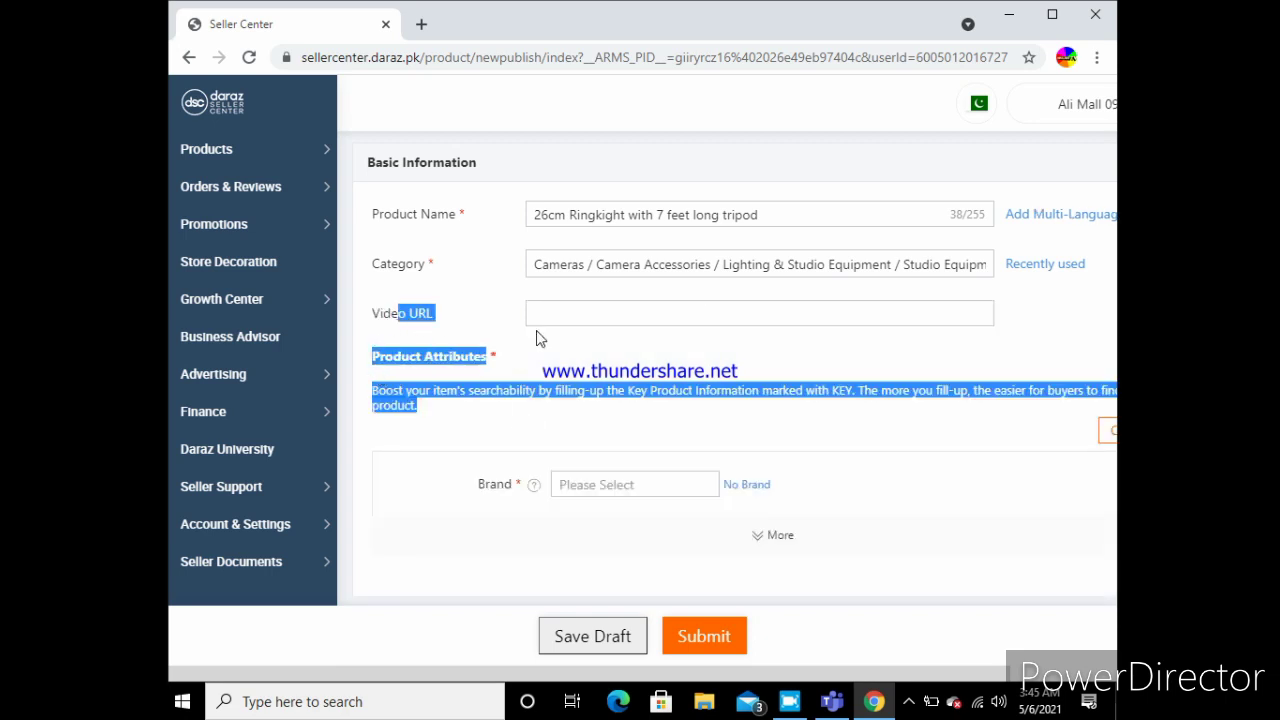
pyautogui.click(558, 312)
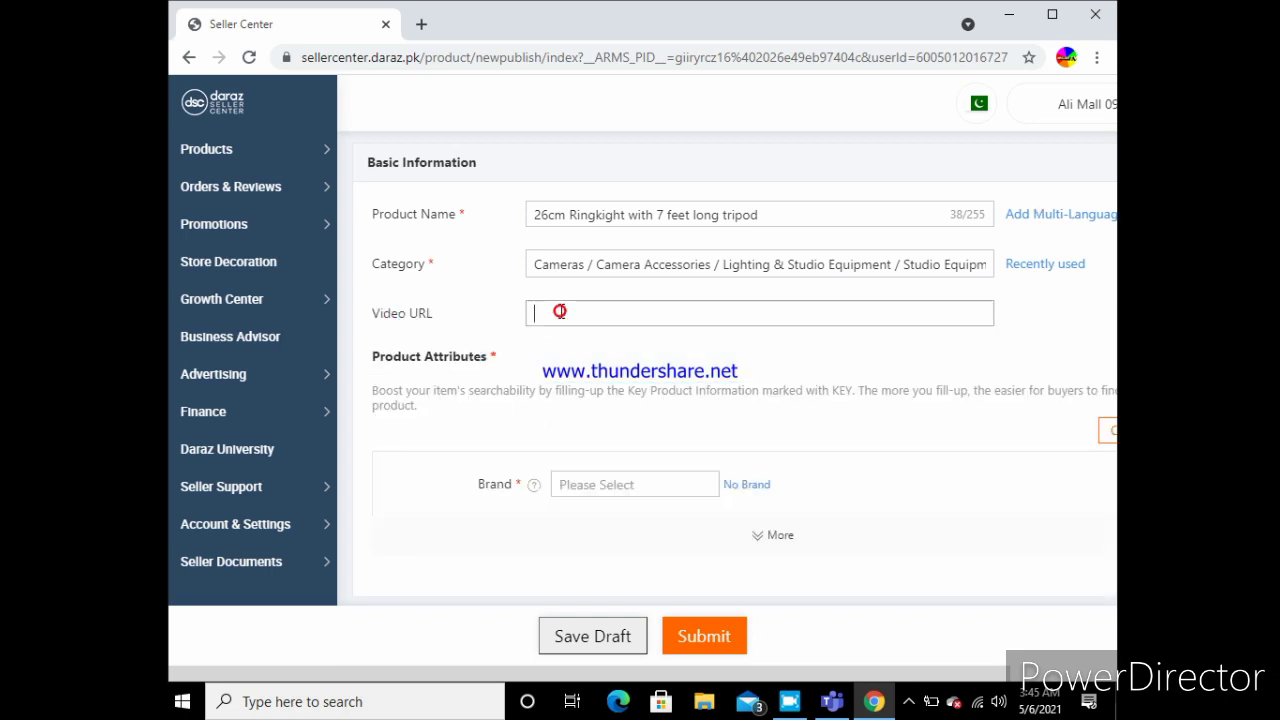
# Search the brands for "ENRG" and set the product's brand to ENRG Blue
pyautogui.click(692, 486)
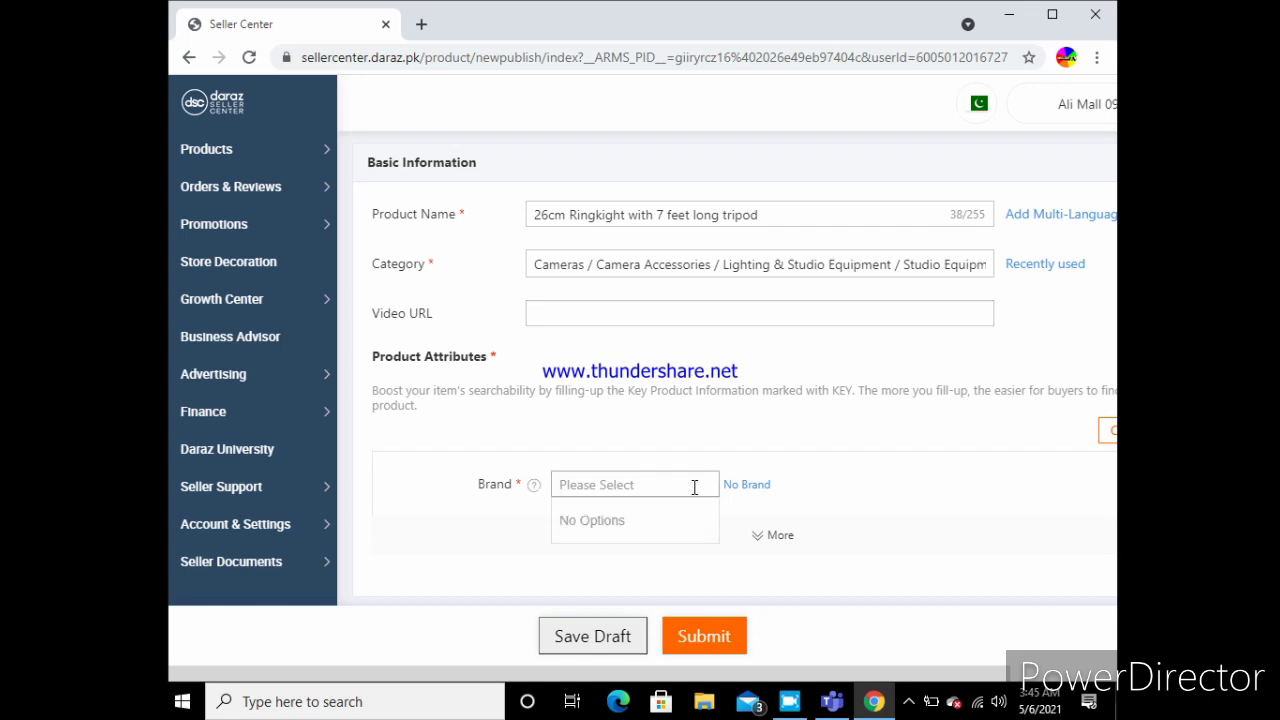
pyautogui.write('EN')
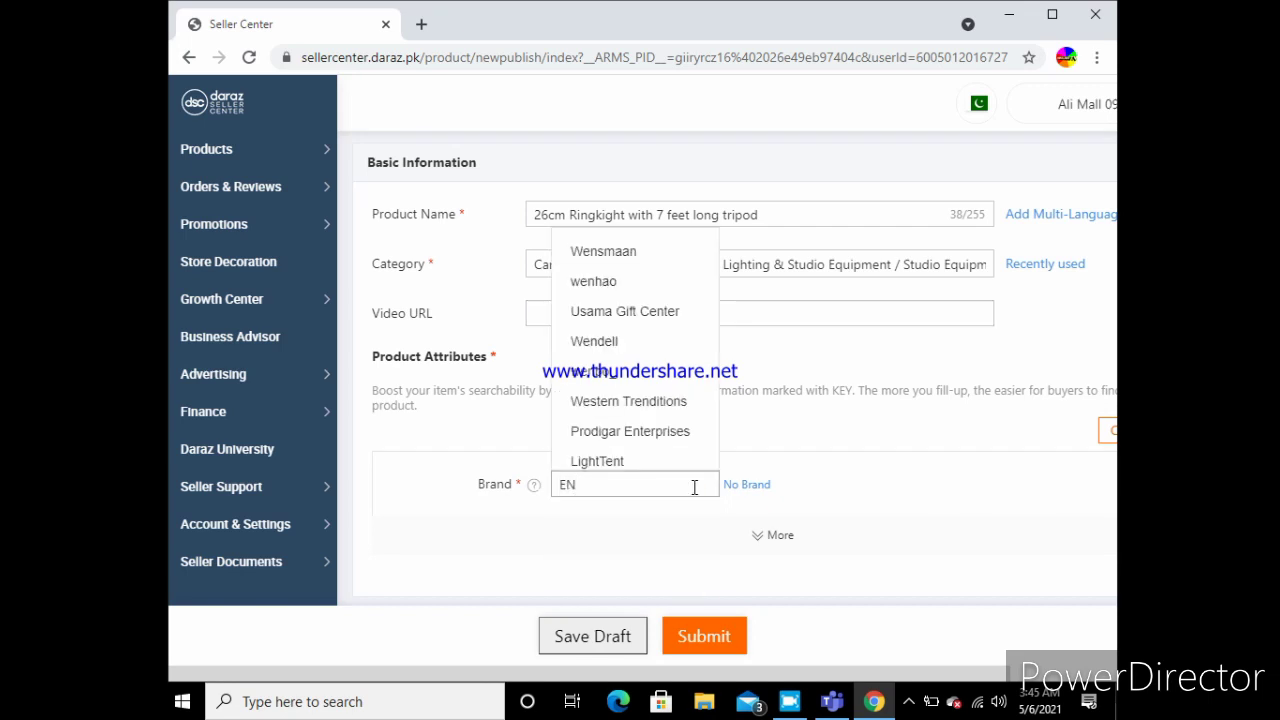
pyautogui.write('RG')
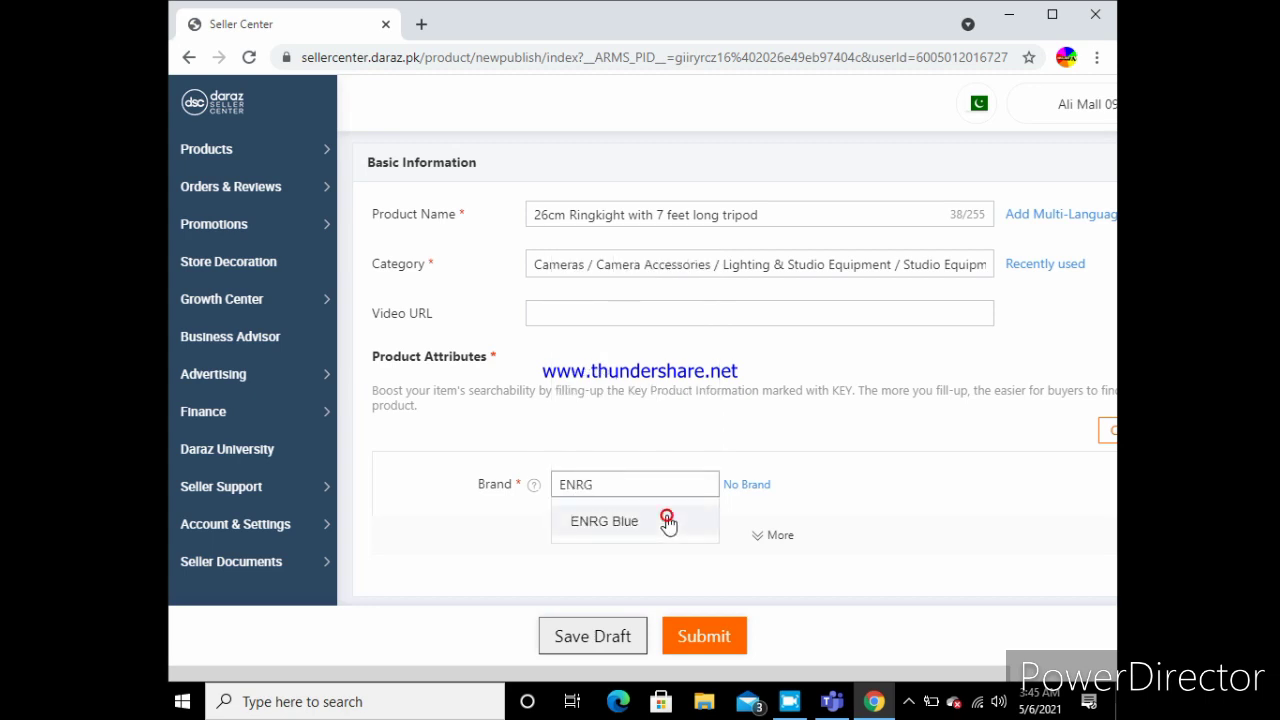
pyautogui.click(666, 521)
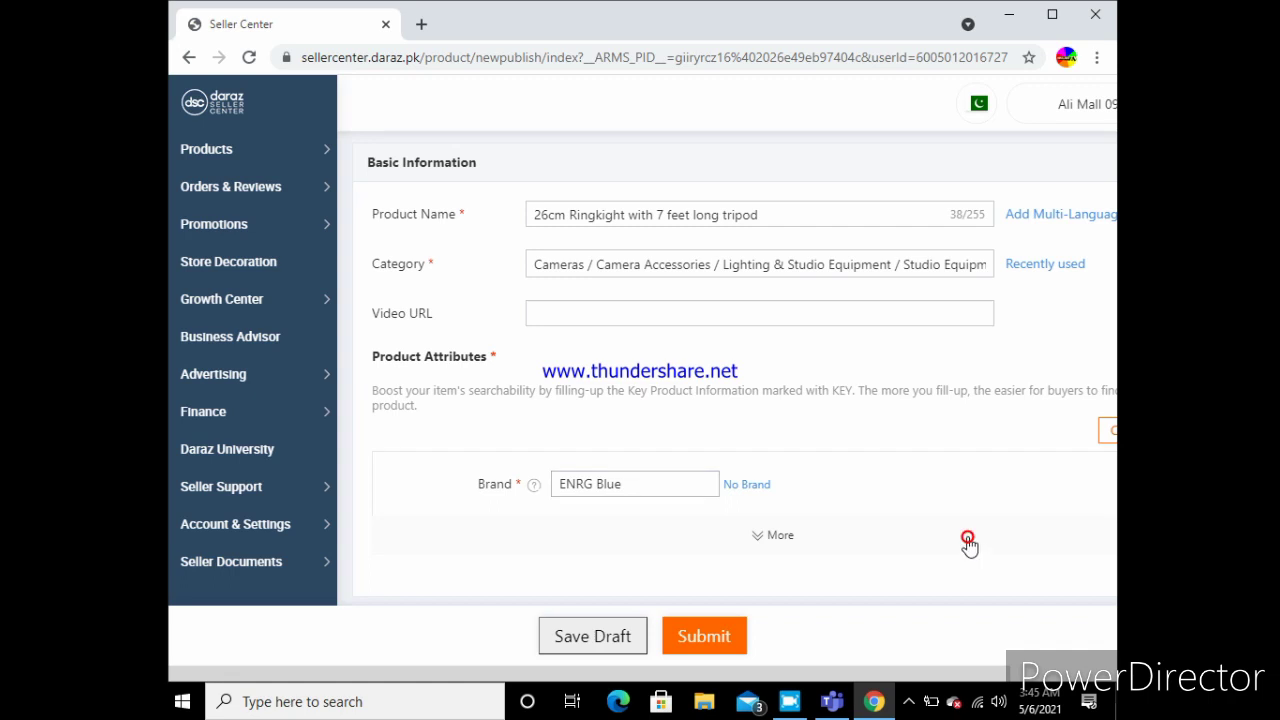
# Expand the extra product attributes and set the model to 2021 and express delivery to Islamabad
pyautogui.scroll(-2, 968, 543)
pyautogui.scroll(-3, 968, 543)
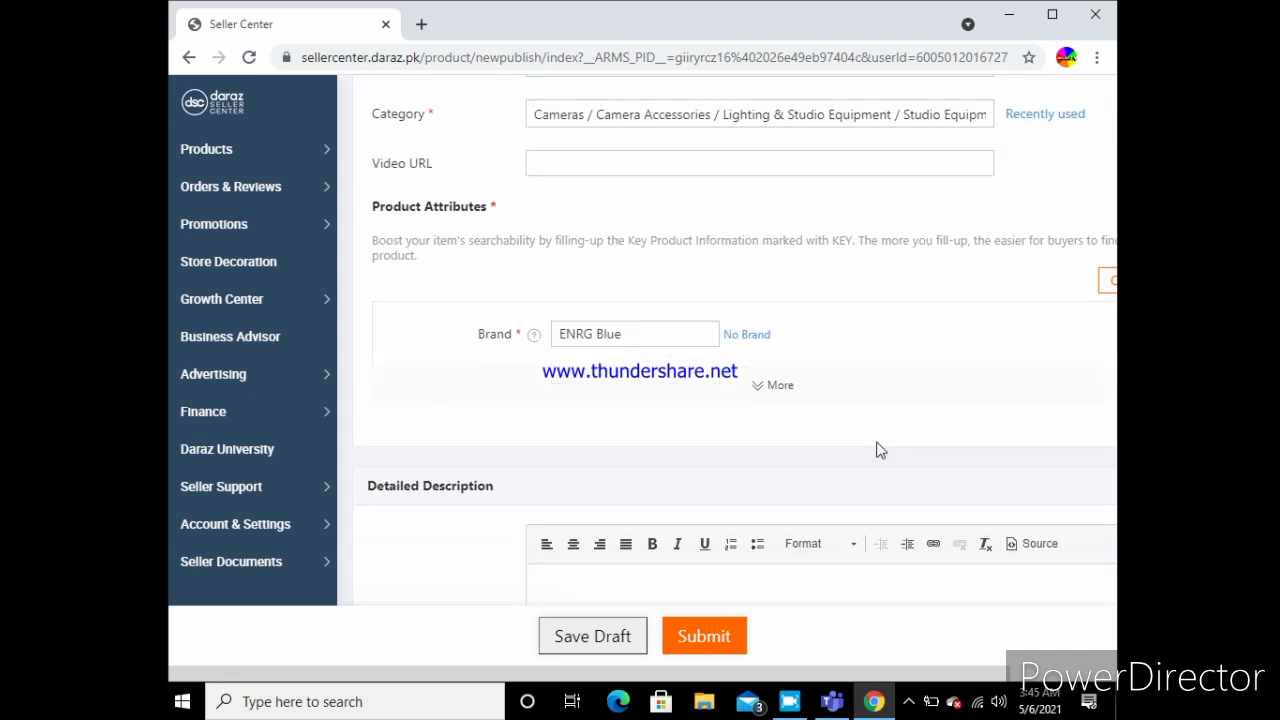
pyautogui.click(772, 390)
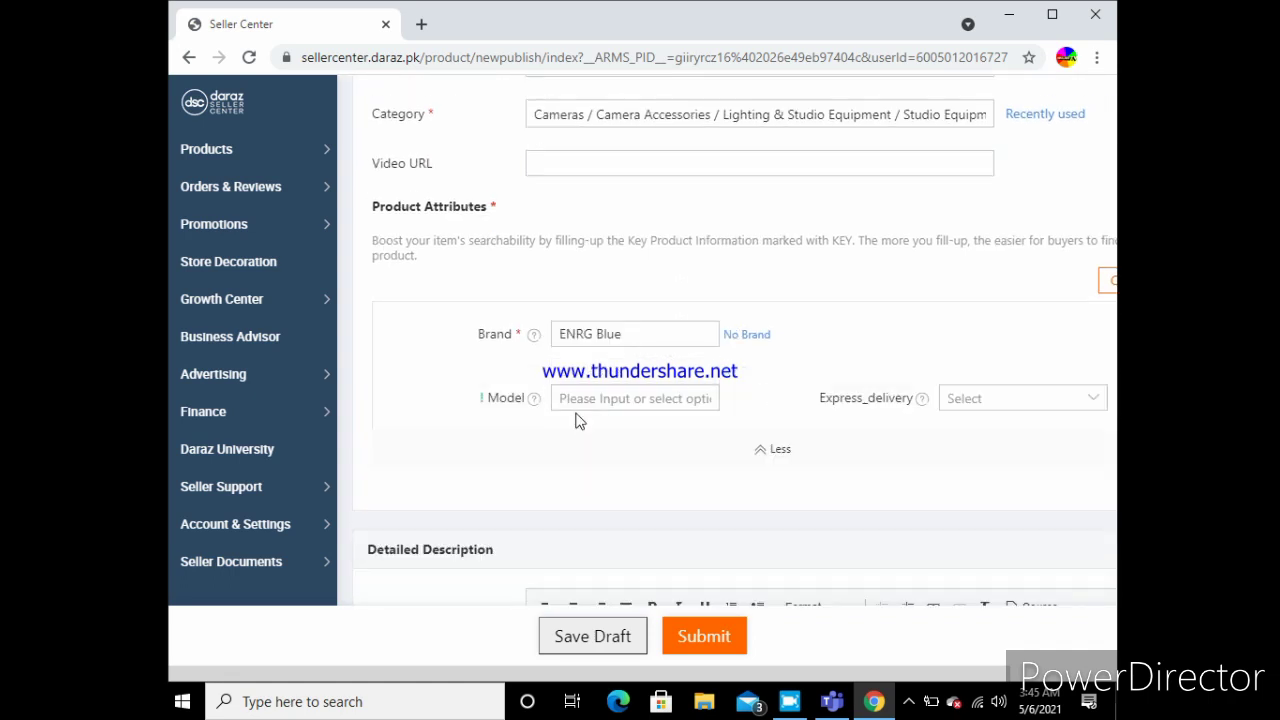
pyautogui.click(604, 399)
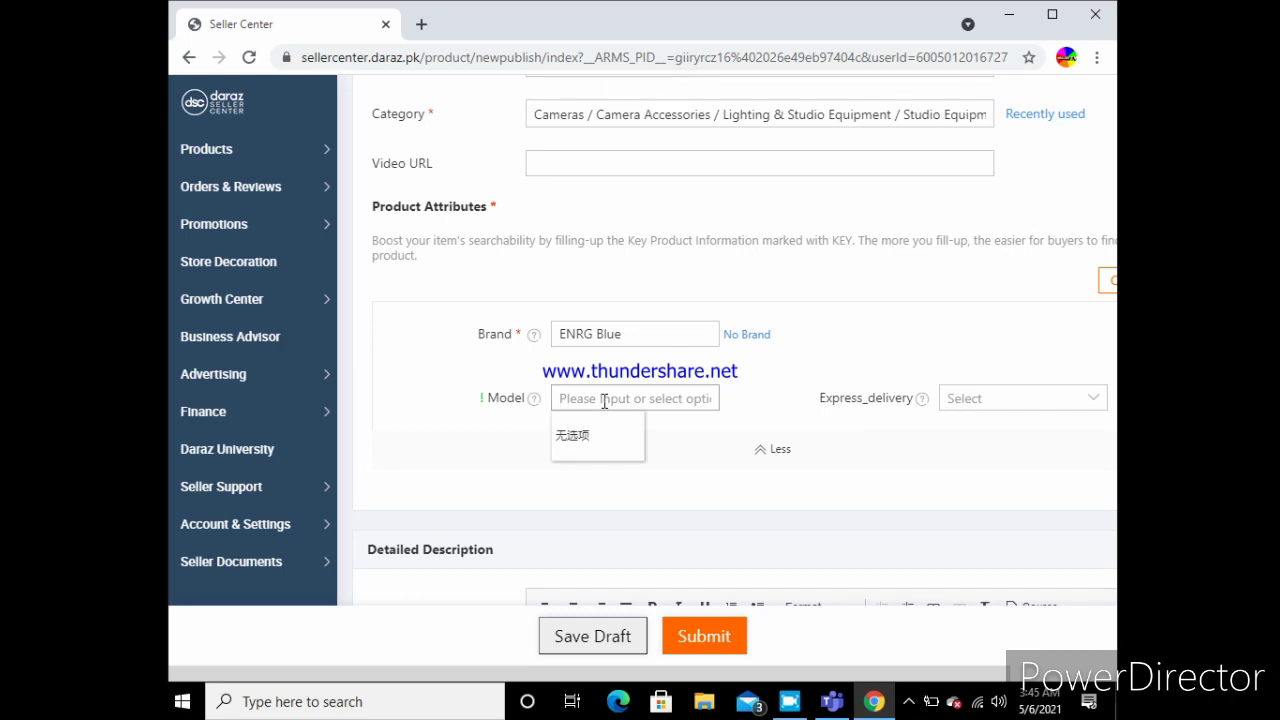
pyautogui.write('2021')
pyautogui.click(1059, 402)
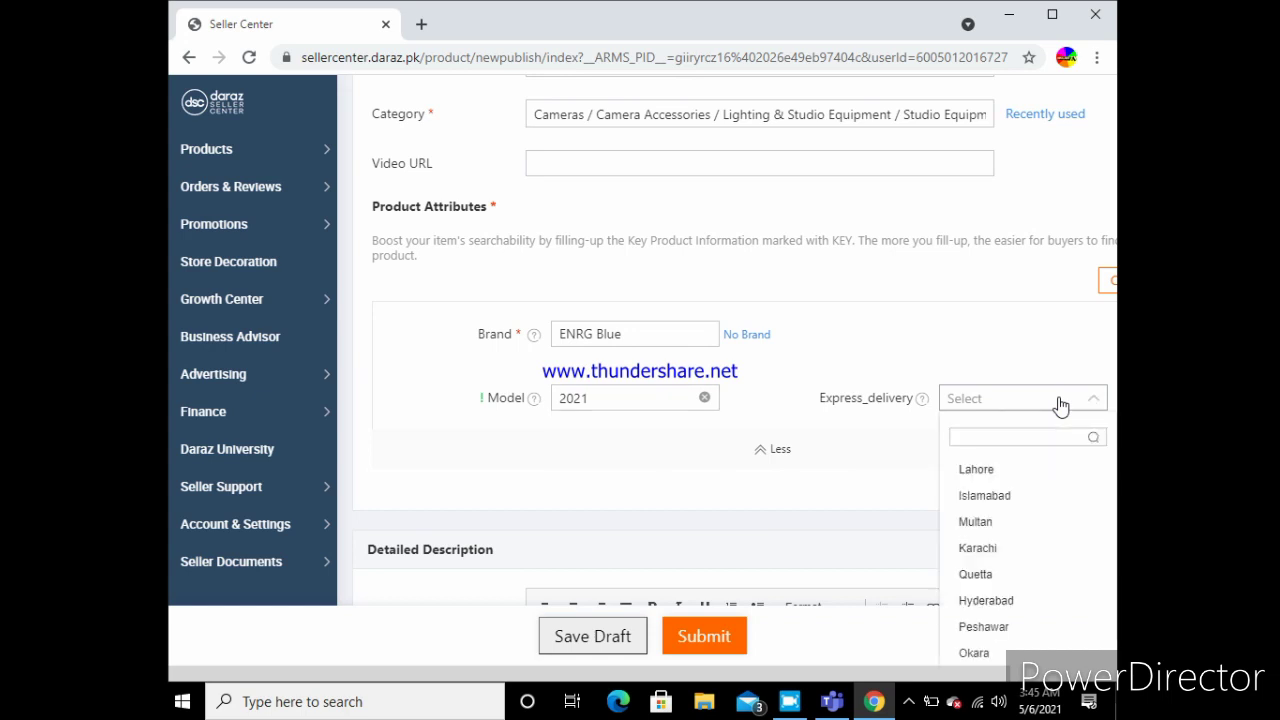
pyautogui.click(991, 495)
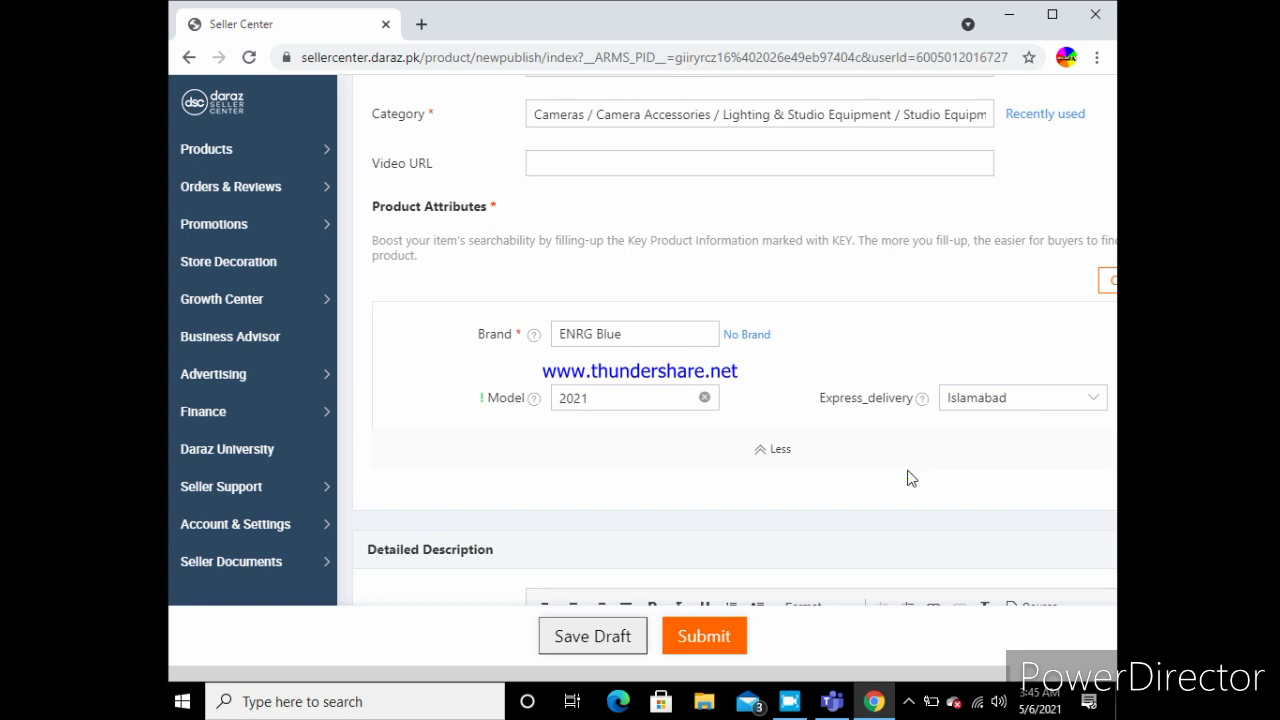
# Write "* 26cm Ringlight" as the first line of the product's short description
pyautogui.scroll(-3, 910, 478)
pyautogui.scroll(-3, 910, 478)
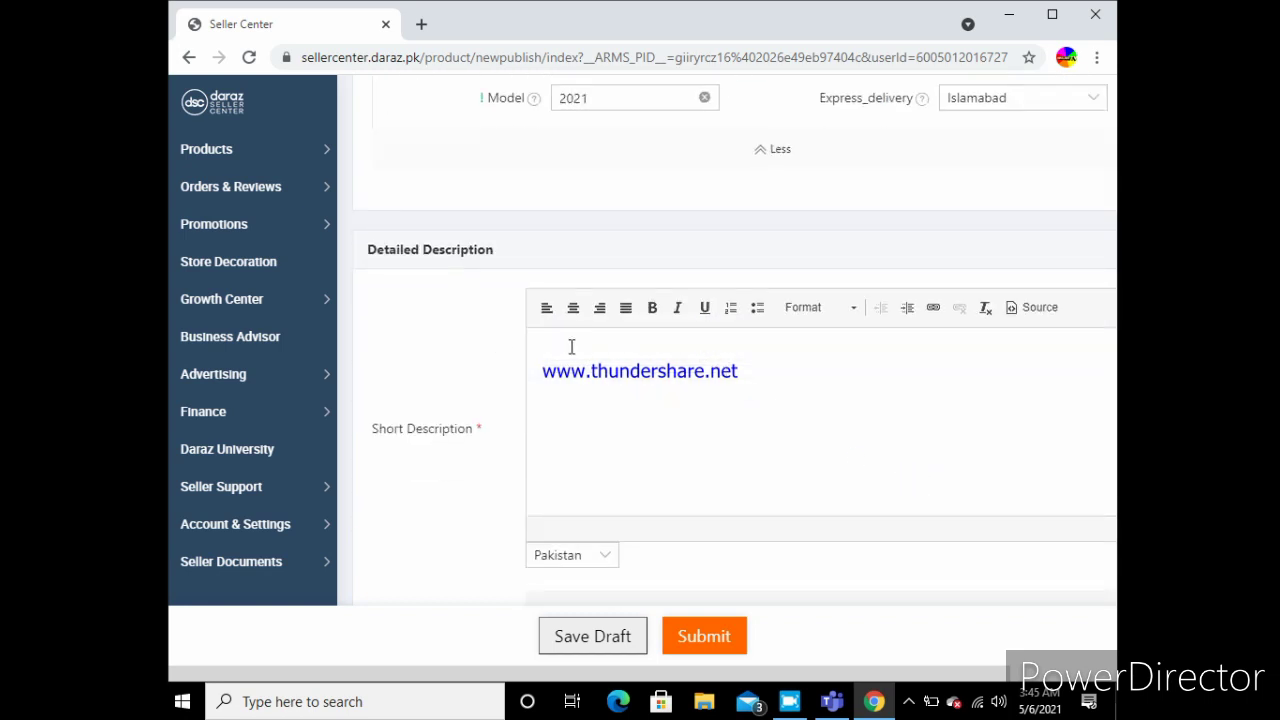
pyautogui.scroll(-10, 571, 346)
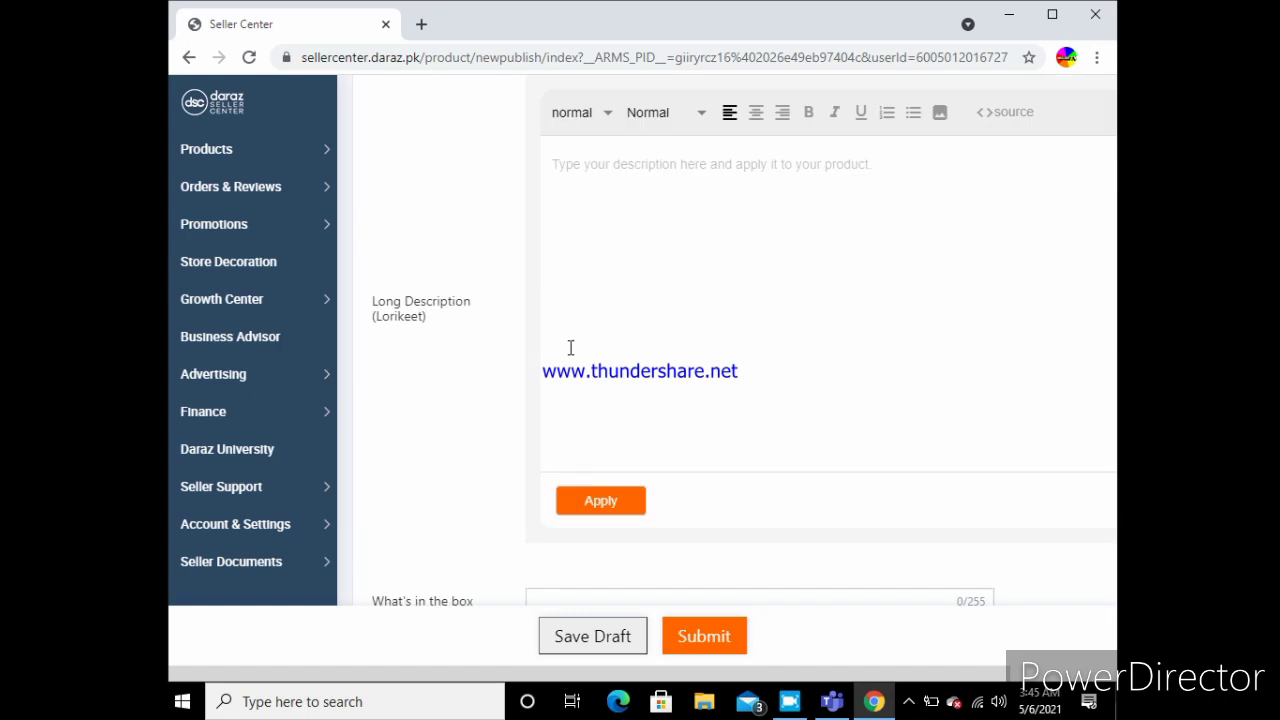
pyautogui.scroll(1, 570, 347)
pyautogui.scroll(3, 570, 347)
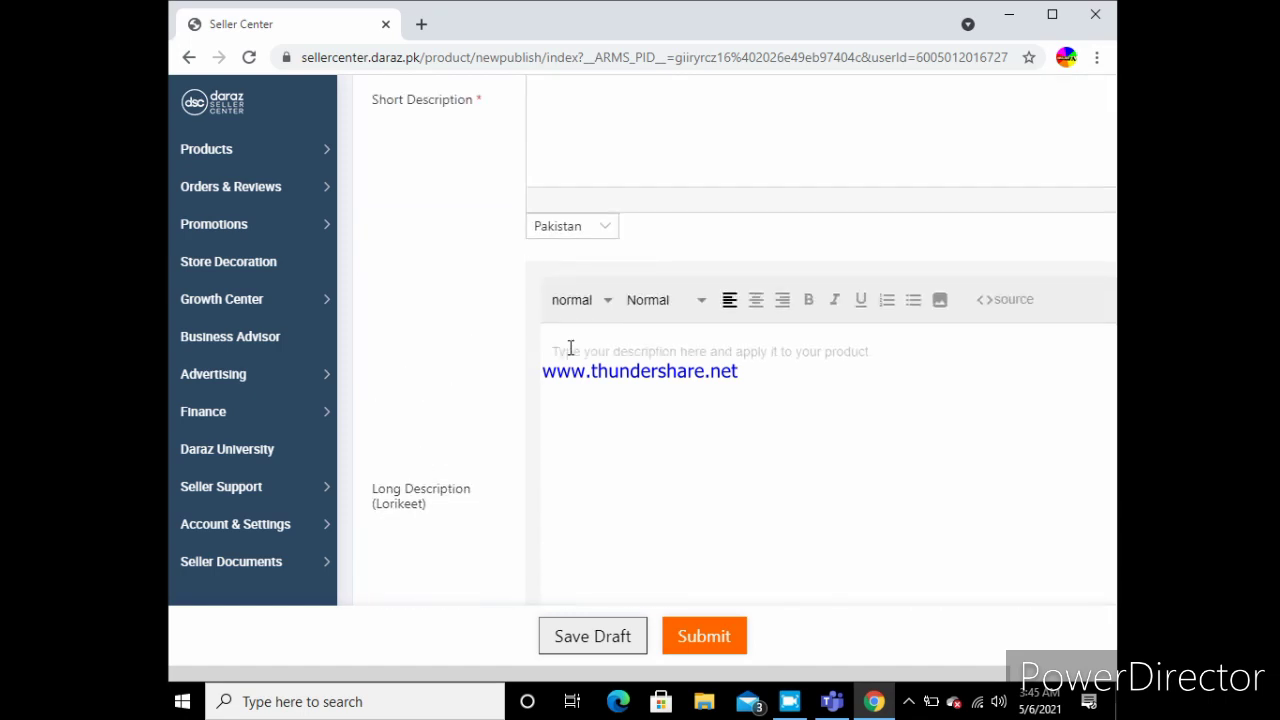
pyautogui.scroll(3, 571, 355)
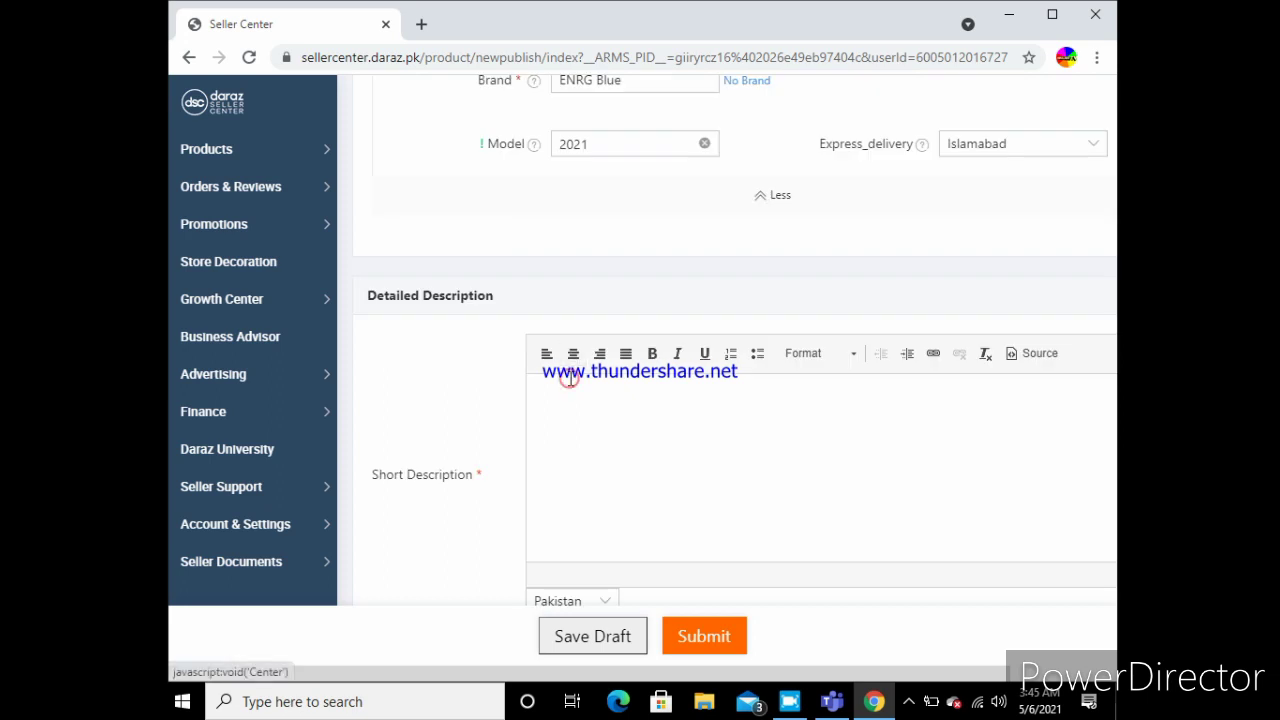
pyautogui.click(570, 388)
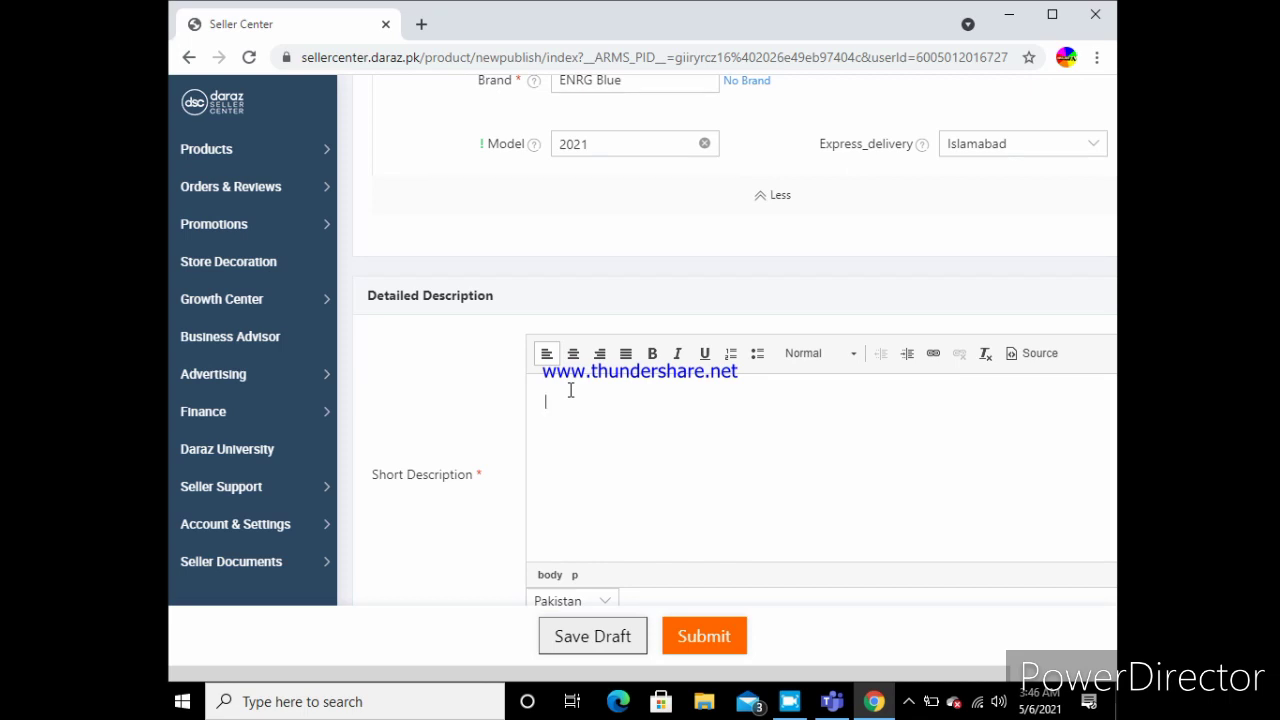
pyautogui.write('*')
pyautogui.write(' 26')
pyautogui.write('cm ')
pyautogui.write('Rin')
pyautogui.write('gl')
pyautogui.write('igh')
pyautogui.write('t eit')
pyautogui.write('h ')
pyautogui.write('7')
pyautogui.press('BackSpace')
pyautogui.press('BackSpace')
pyautogui.press('BackSpace')
pyautogui.press('BackSpace')
pyautogui.press('BackSpace')
pyautogui.press('BackSpace')
pyautogui.press('BackSpace')
# Add a second line "* 7 feet long tripod" to the short description
pyautogui.press('Return')
pyautogui.write('* &')
pyautogui.press('BackSpace')
pyautogui.write('7 feet long tripod')
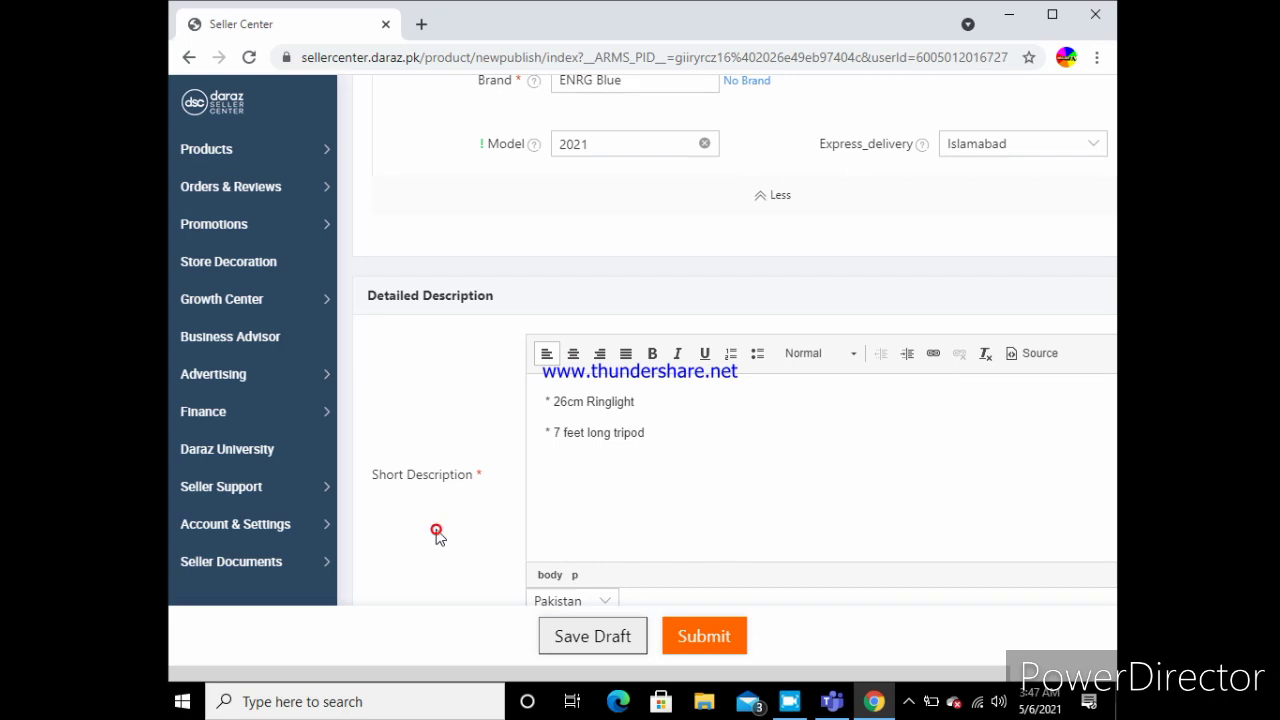
pyautogui.click(436, 487)
pyautogui.moveTo(957, 673); pyautogui.dragTo(1064, 673)
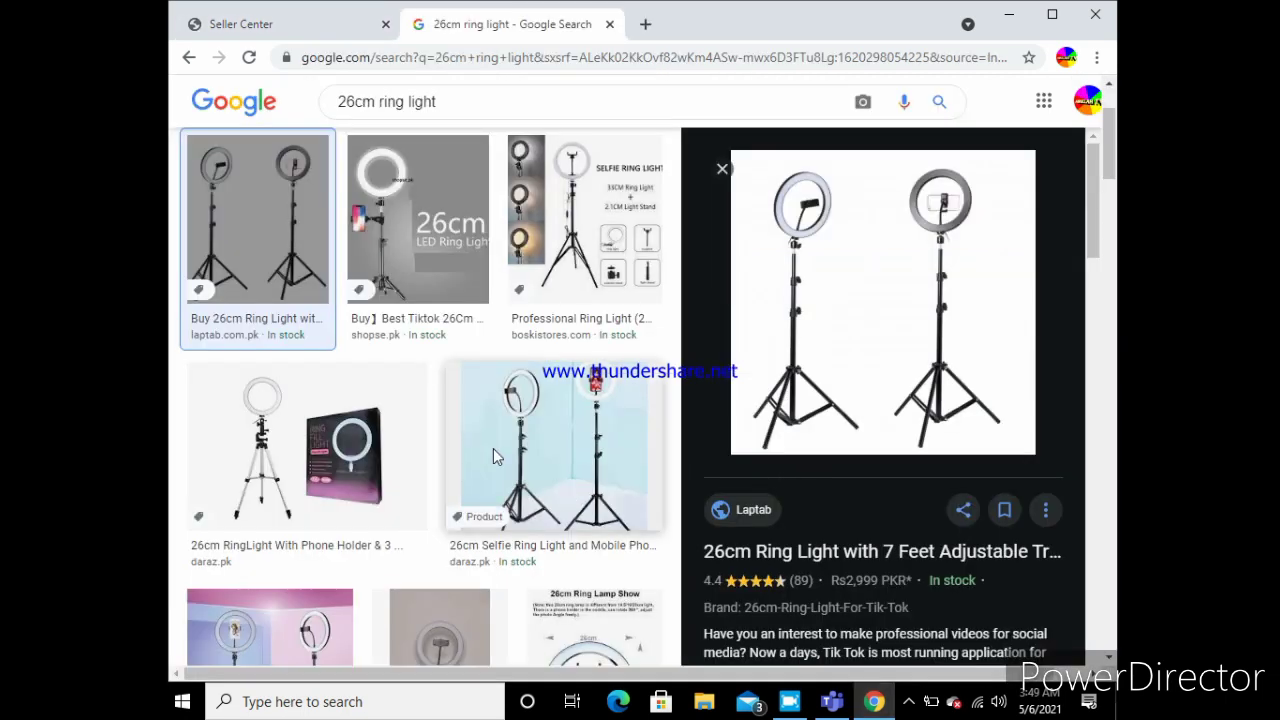
# In the Google image results for the ring light, copy the suggested file name "26cm-Ring-Light-For-Tik-Tok" from the save dialog and close it without saving
pyautogui.rightClick(491, 396)
pyautogui.click(531, 443)
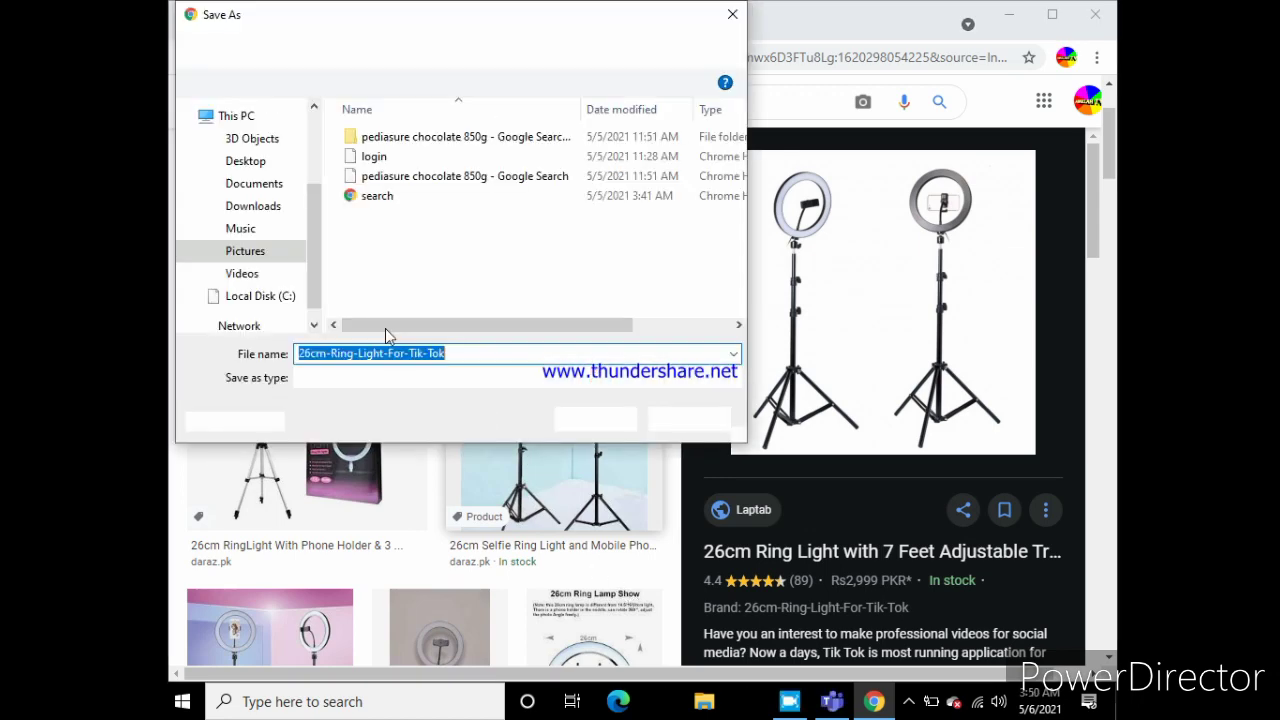
pyautogui.click(298, 353)
pyautogui.moveTo(298, 353); pyautogui.dragTo(450, 371)
pyautogui.hotkey('ctrl', 'c')
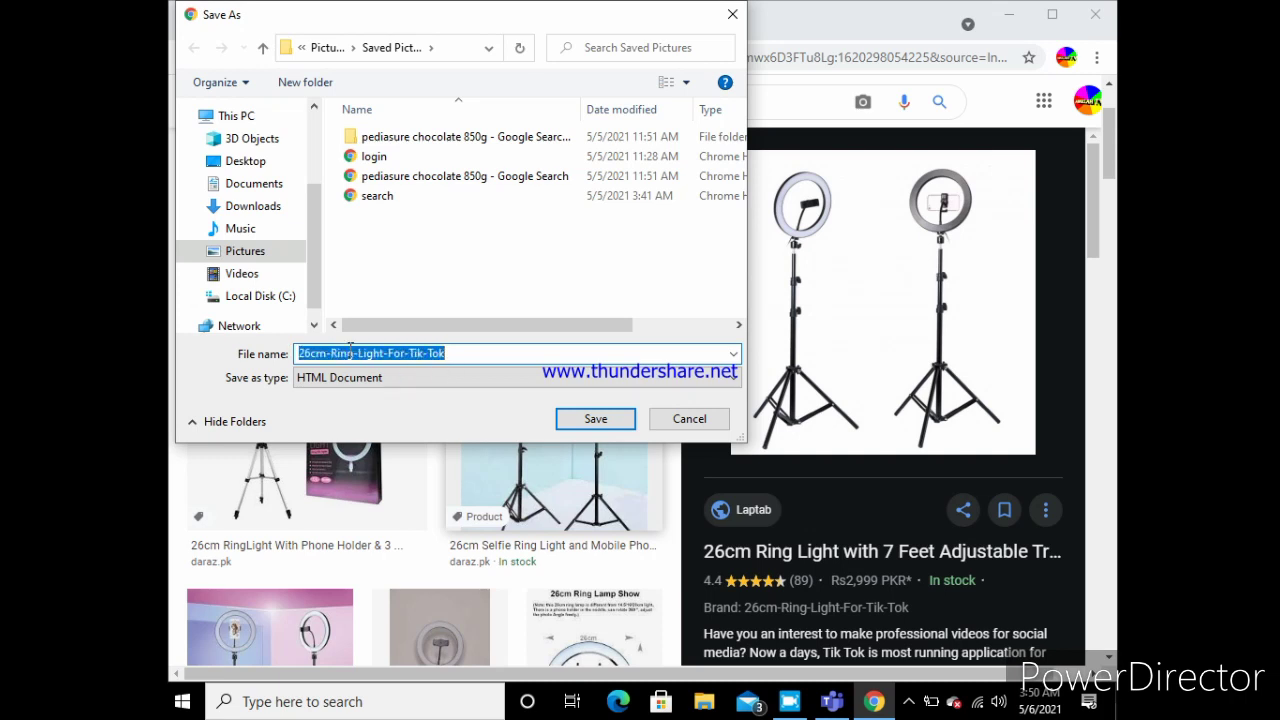
pyautogui.rightClick(350, 353)
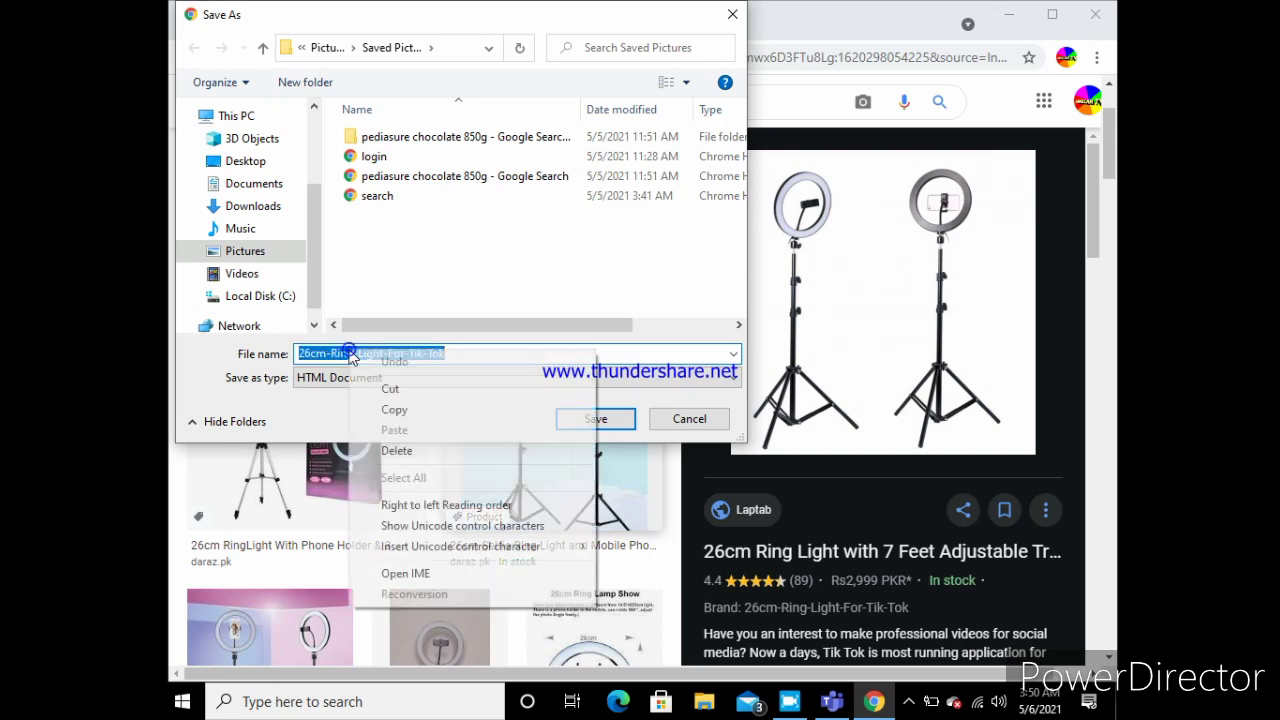
pyautogui.click(425, 410)
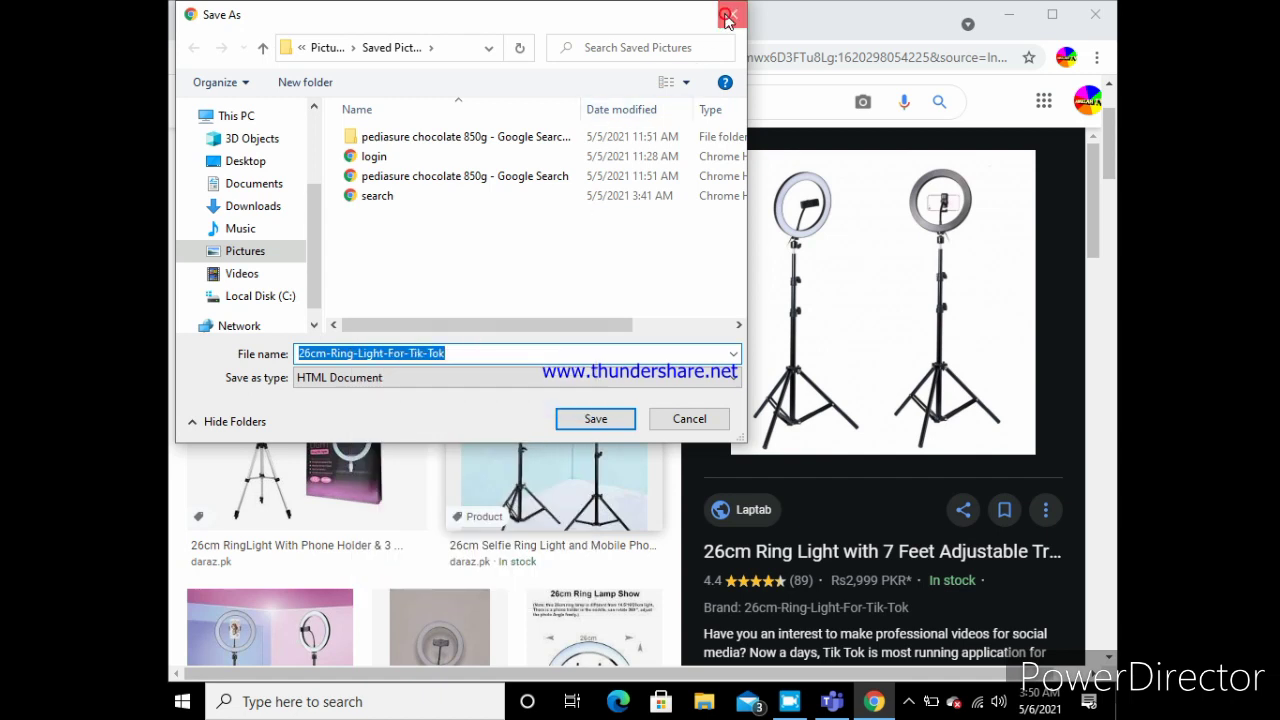
pyautogui.click(731, 16)
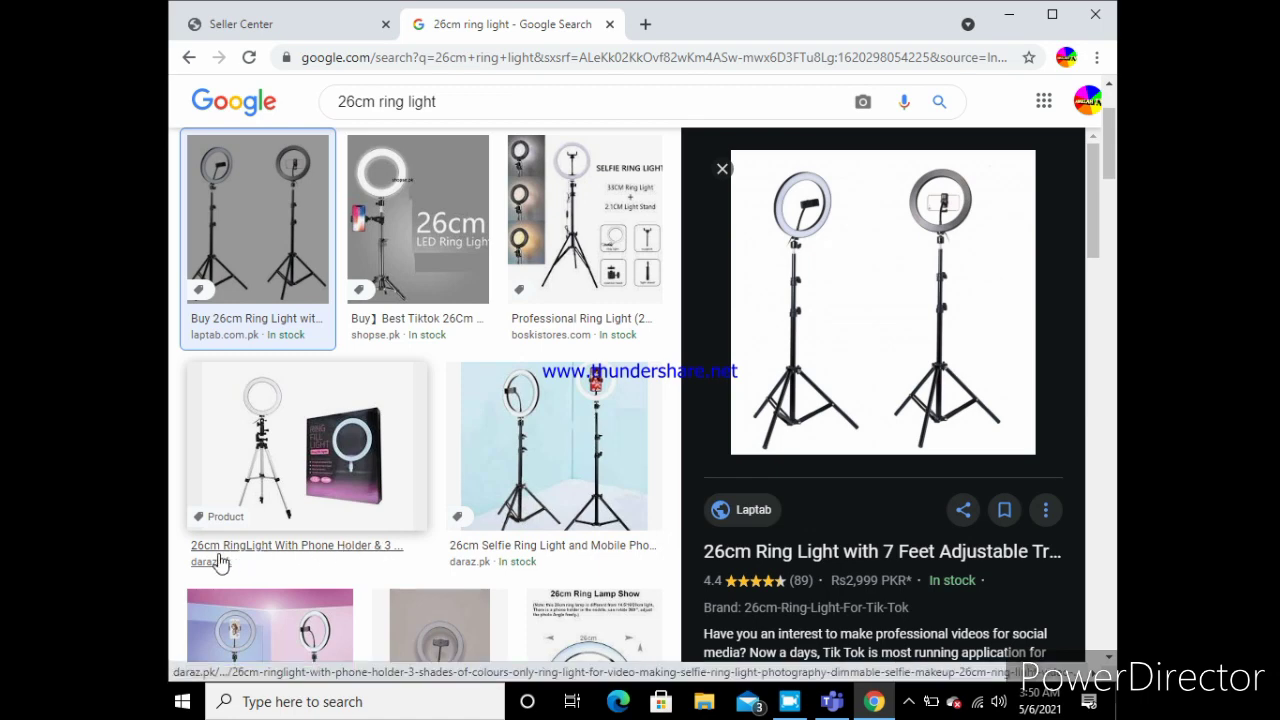
# Close the Google results, paste "26cm-Ring-Light-For-Tik-Tok" as the product's long description in Seller Center and apply it
pyautogui.click(189, 550)
pyautogui.moveTo(189, 552); pyautogui.dragTo(230, 546)
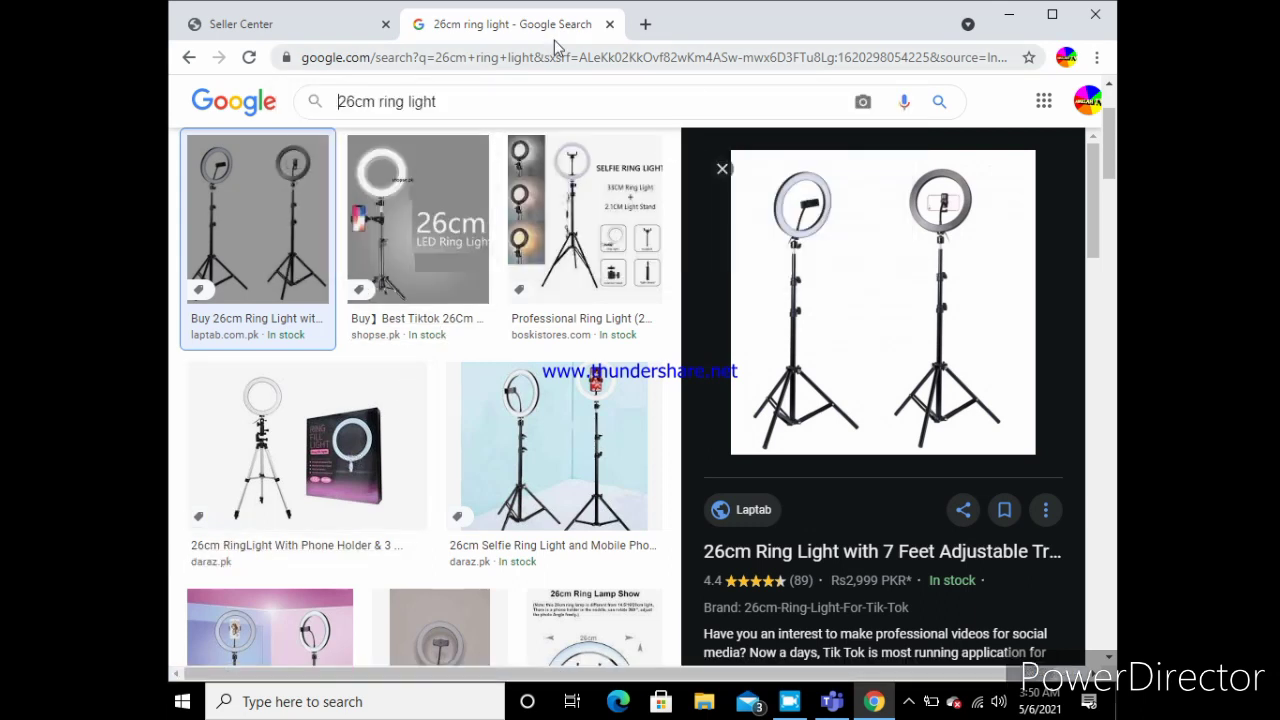
pyautogui.click(609, 25)
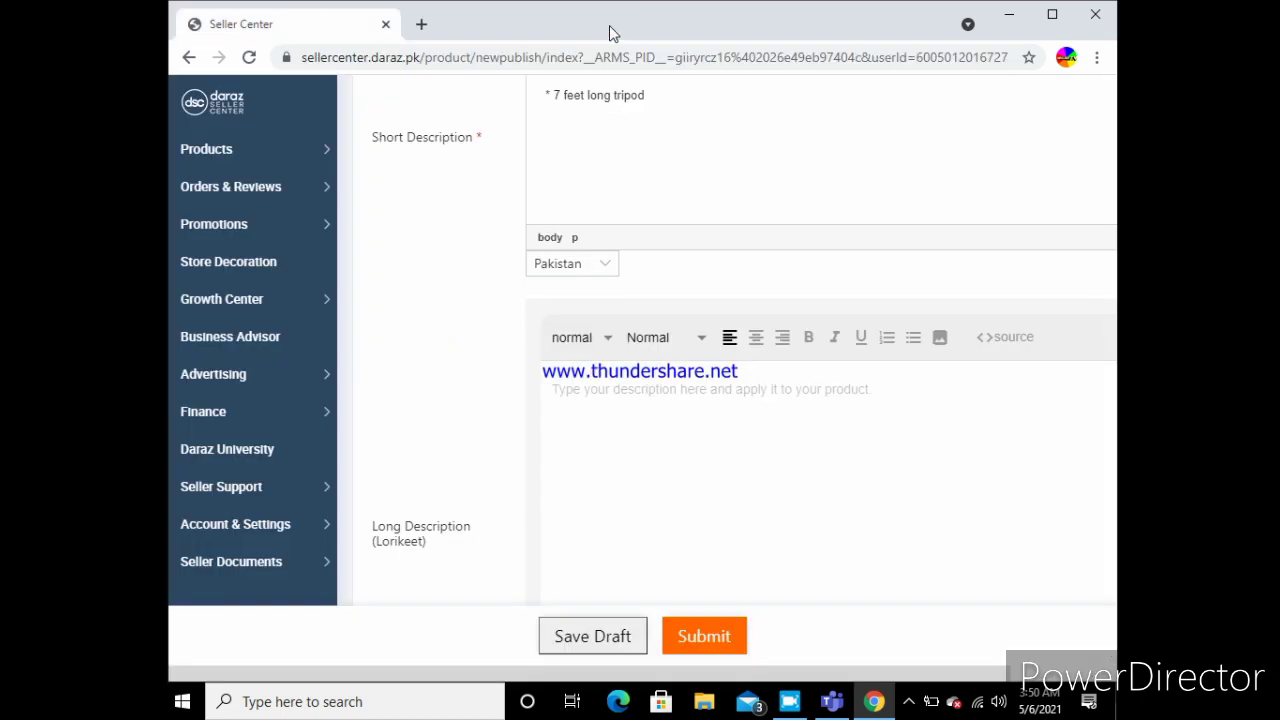
pyautogui.rightClick(571, 406)
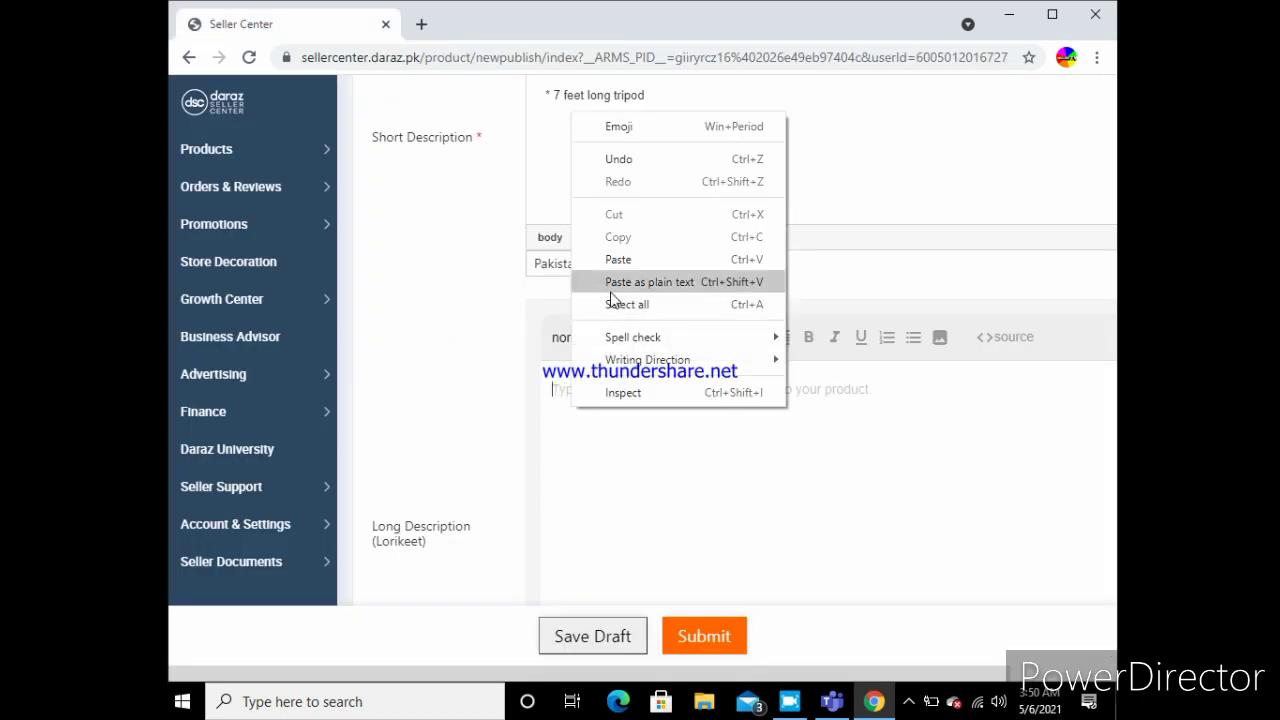
pyautogui.click(619, 260)
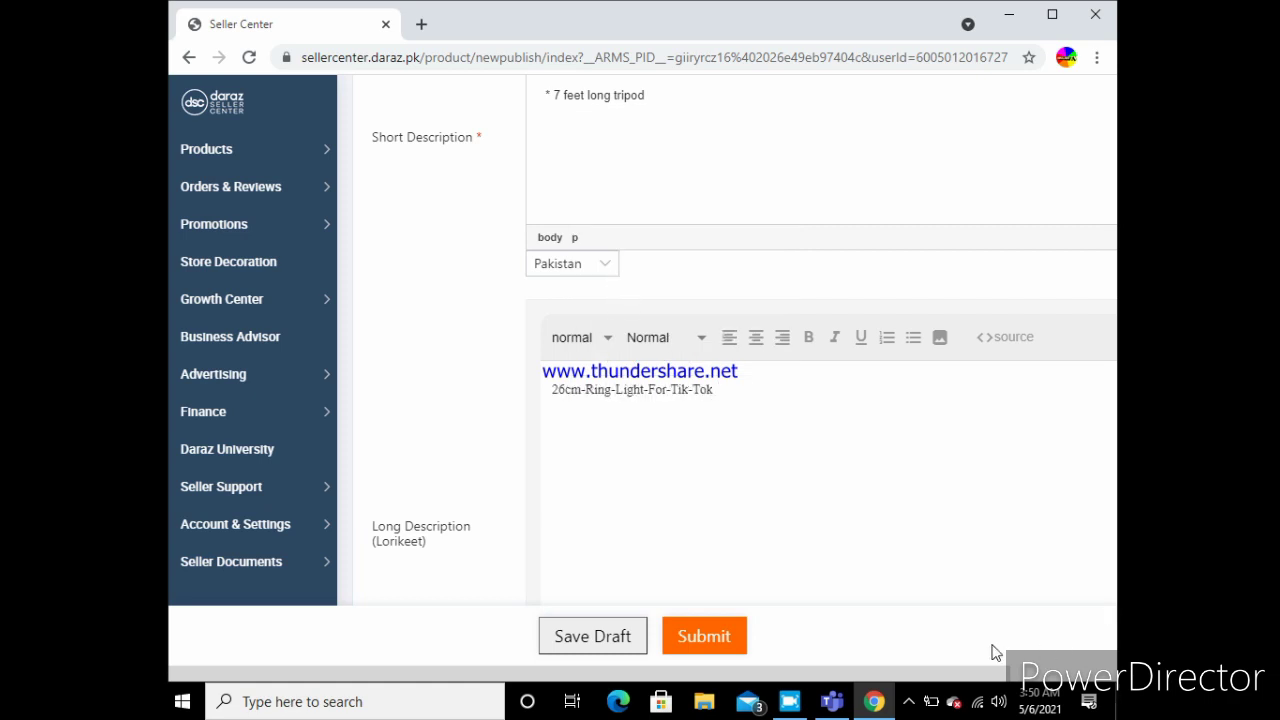
pyautogui.moveTo(406, 290); pyautogui.dragTo(415, 443)
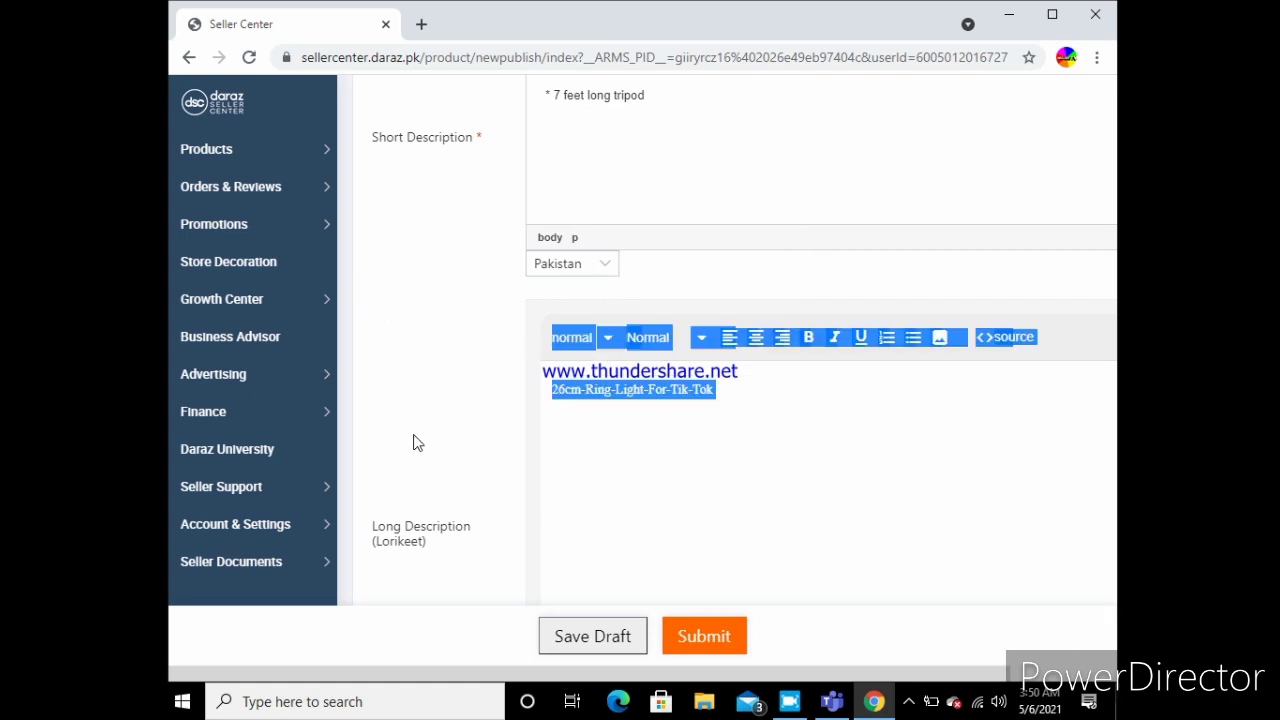
pyautogui.scroll(-3, 414, 443)
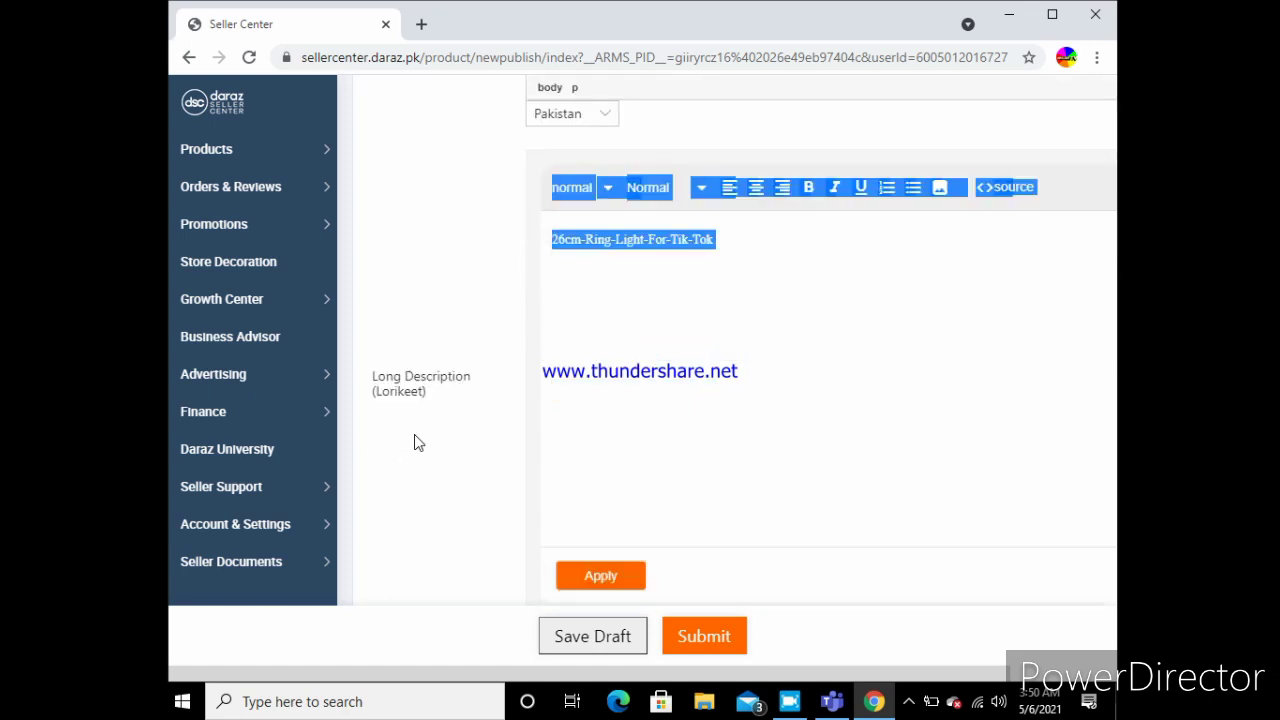
pyautogui.click(605, 391)
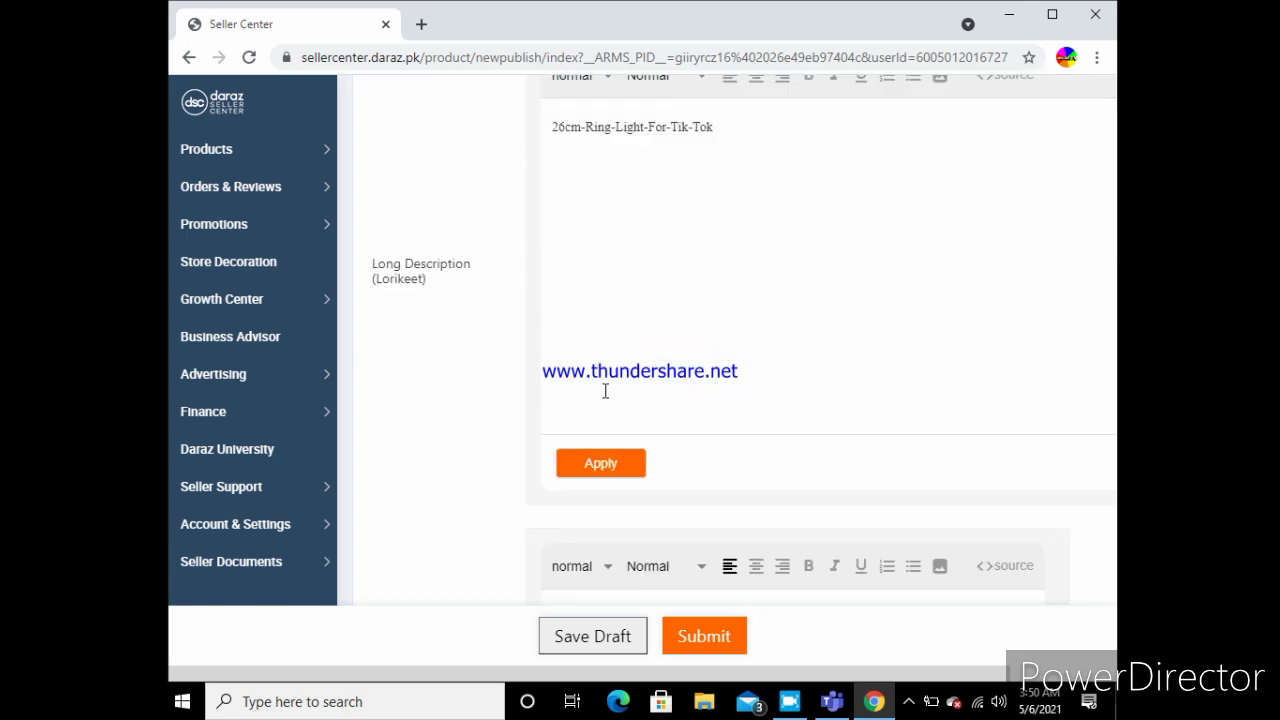
pyautogui.click(604, 469)
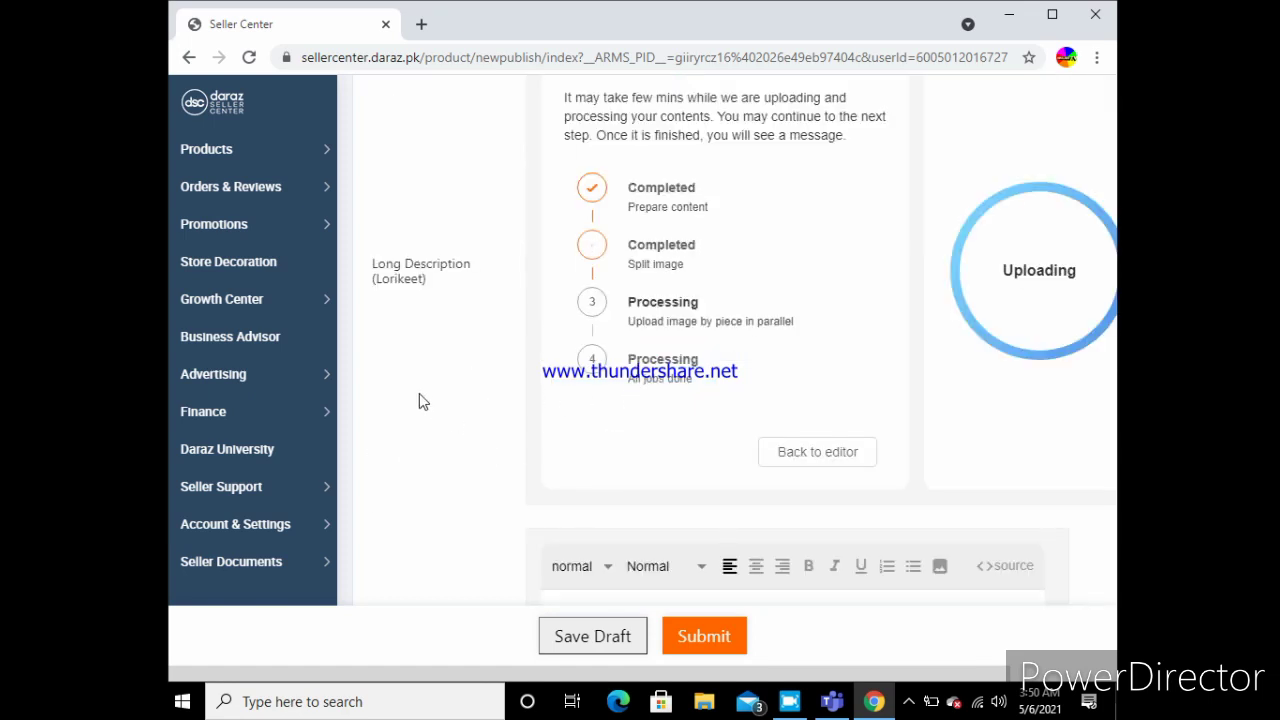
# Write "26cm Ringlight" as the product's English description
pyautogui.scroll(-3, 419, 393)
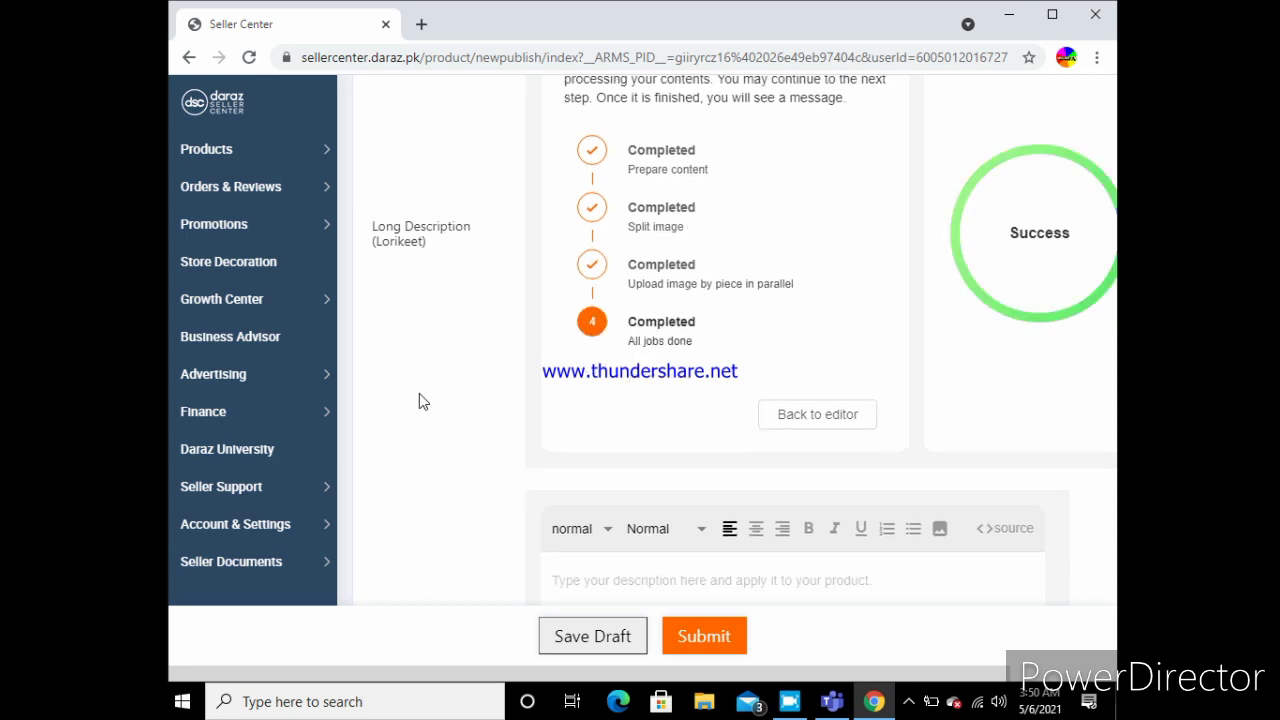
pyautogui.scroll(-3, 419, 401)
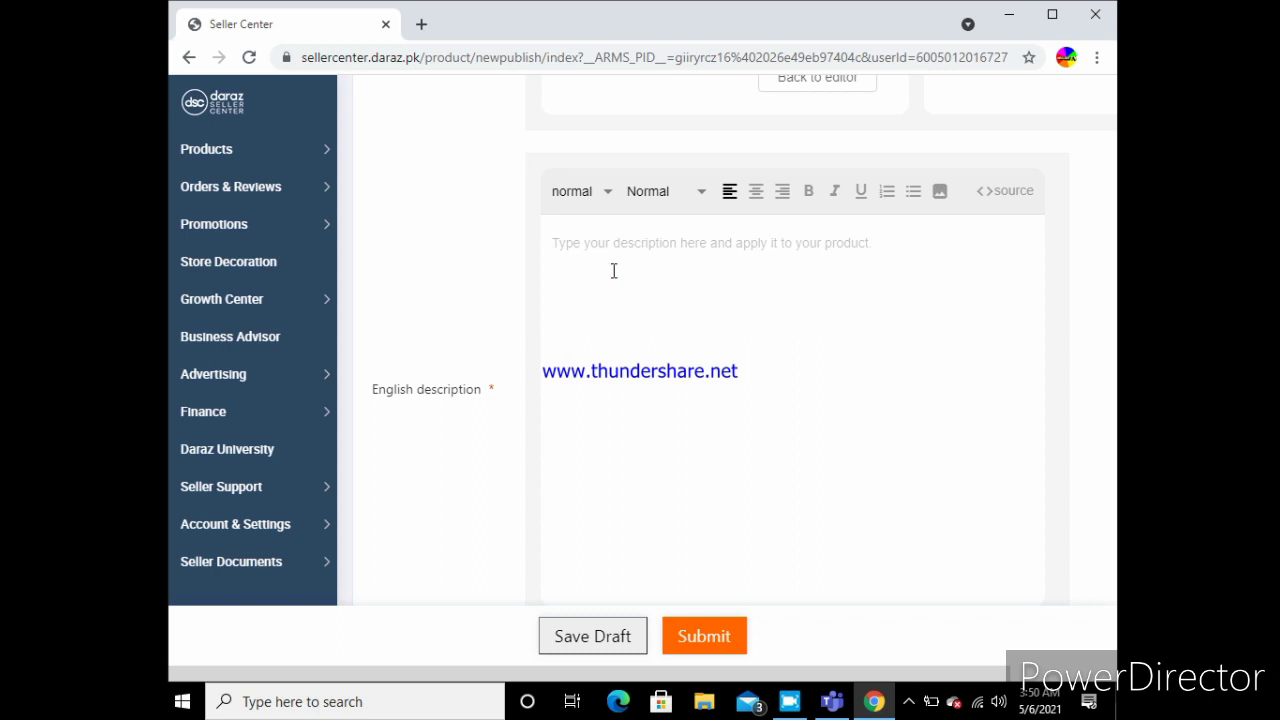
pyautogui.click(614, 270)
pyautogui.write('2')
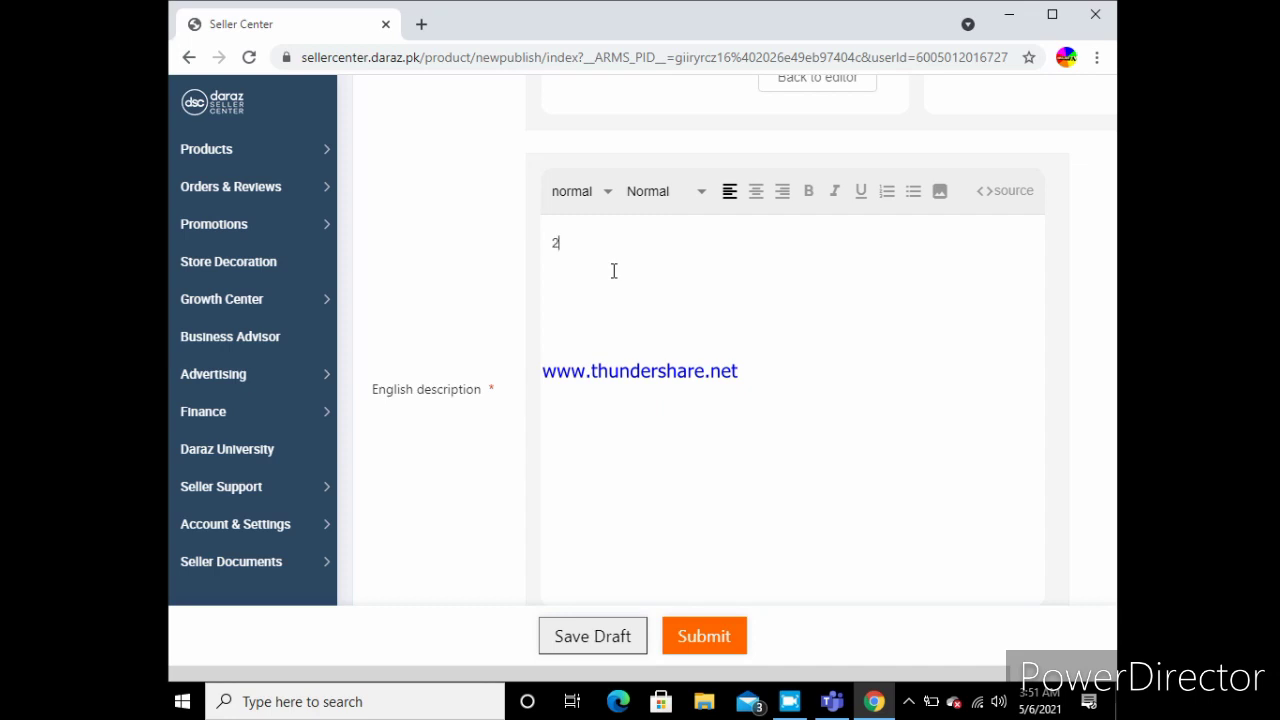
pyautogui.write('6cm Ringlight')
# Paste the copied name as the box contents and edit it to read "26cm-Ring-Light with 7 feet tripod"
pyautogui.scroll(-3, 505, 364)
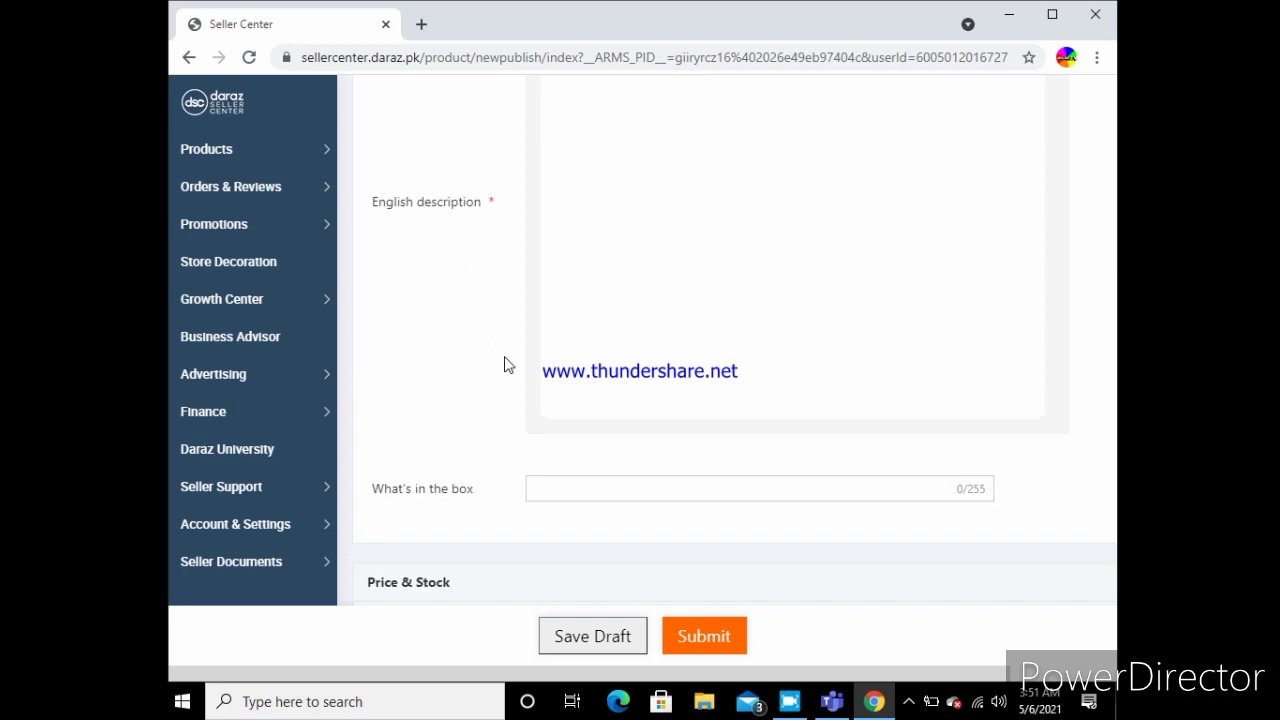
pyautogui.click(555, 376)
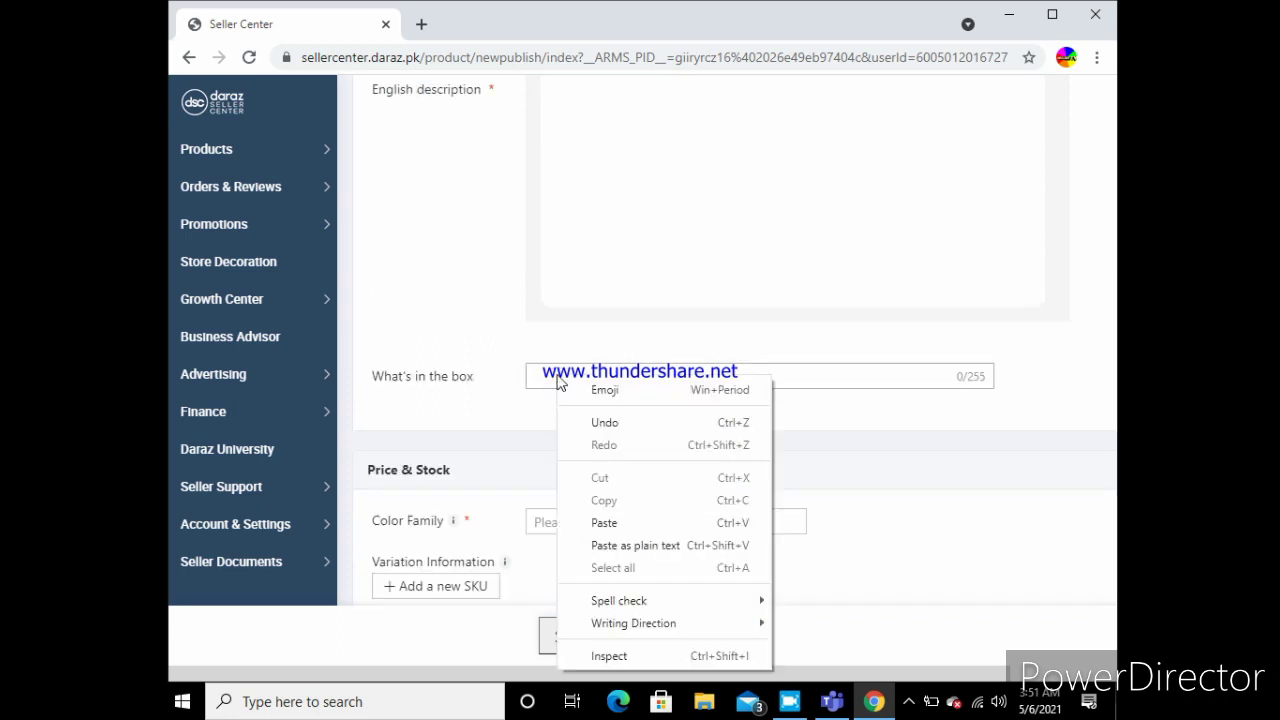
pyautogui.rightClick(557, 378)
pyautogui.click(604, 522)
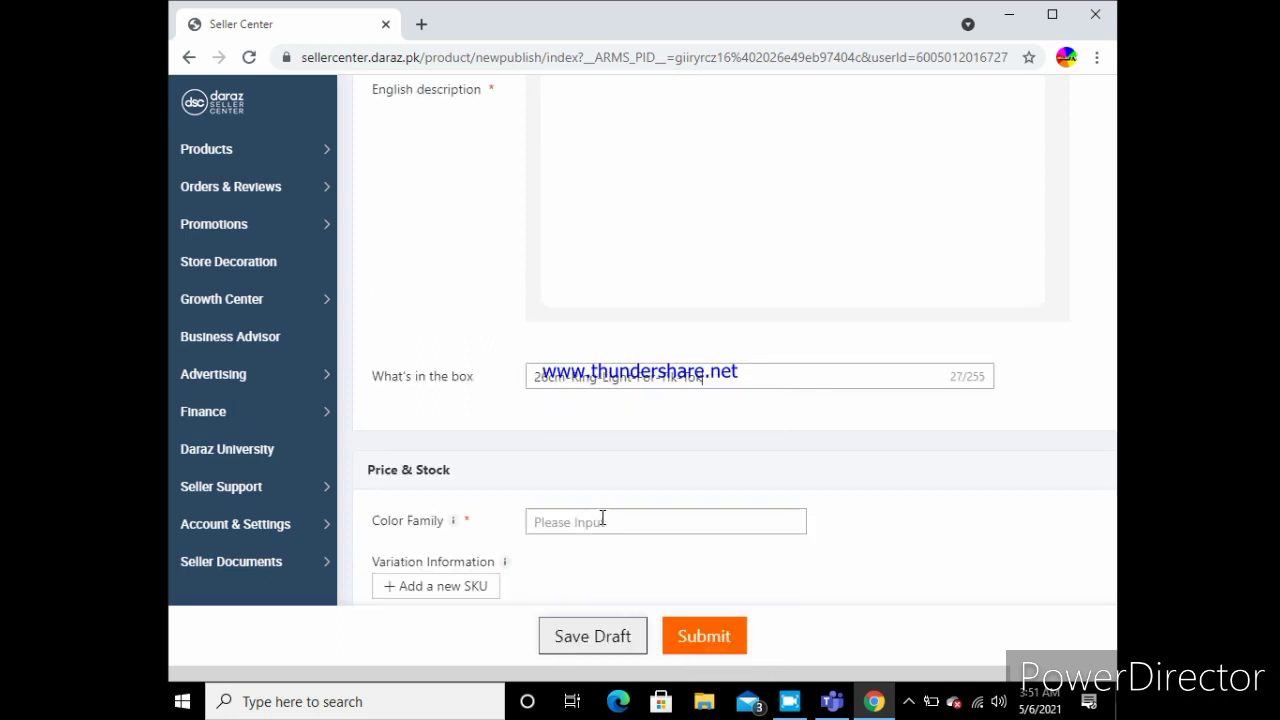
pyautogui.press('BackSpace')
pyautogui.press('BackSpace')
pyautogui.press('BackSpace')
pyautogui.press('BackSpace')
pyautogui.press('BackSpace')
pyautogui.press('BackSpace')
pyautogui.press('BackSpace')
pyautogui.press('BackSpace')
pyautogui.press('BackSpace')
pyautogui.press('BackSpace')
pyautogui.press('BackSpace')
pyautogui.press('BackSpace')
pyautogui.press('BackSpace')
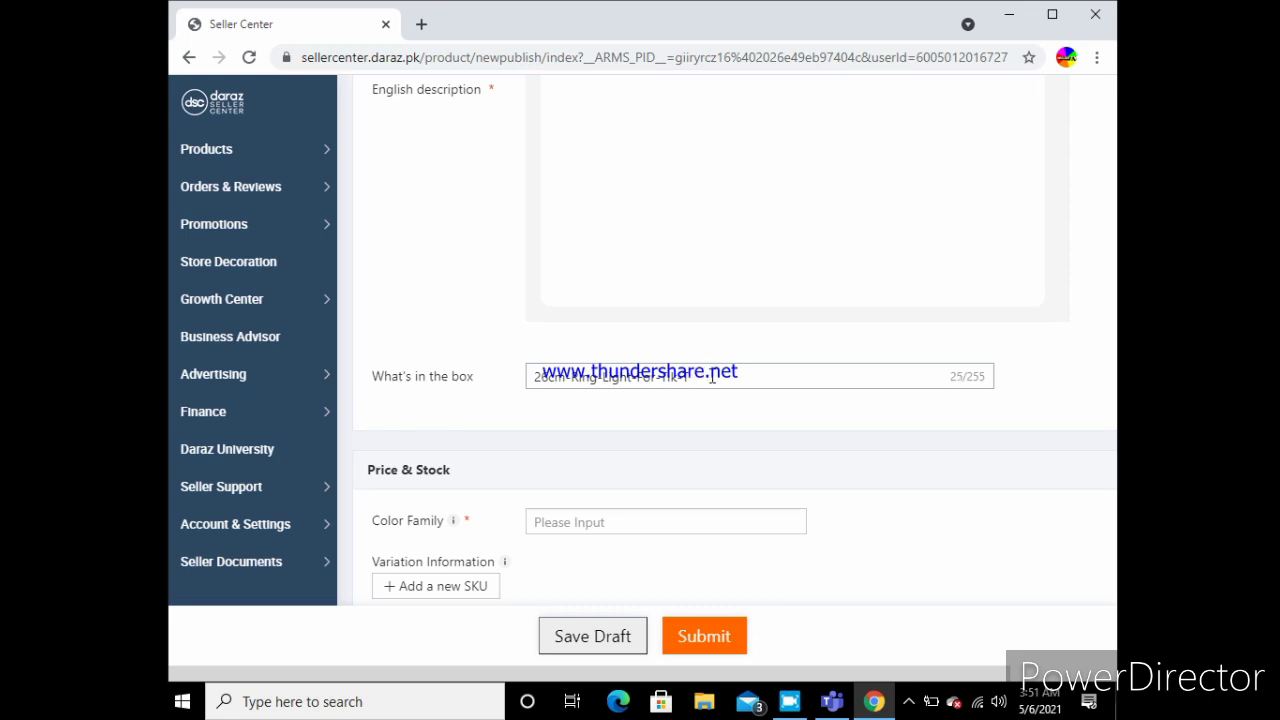
pyautogui.press('BackSpace')
pyautogui.press('BackSpace')
pyautogui.press('BackSpace')
pyautogui.write('ight with 7 feet tripod')
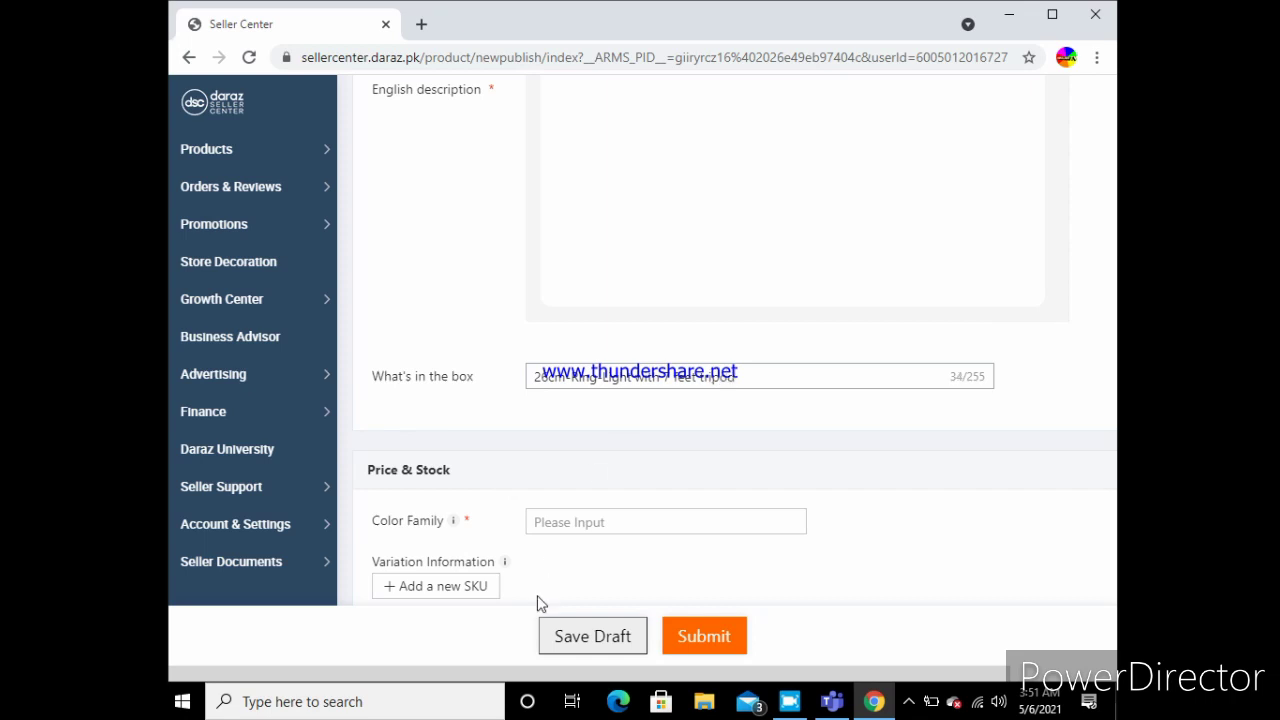
# Set the product's color family to White
pyautogui.click(580, 521)
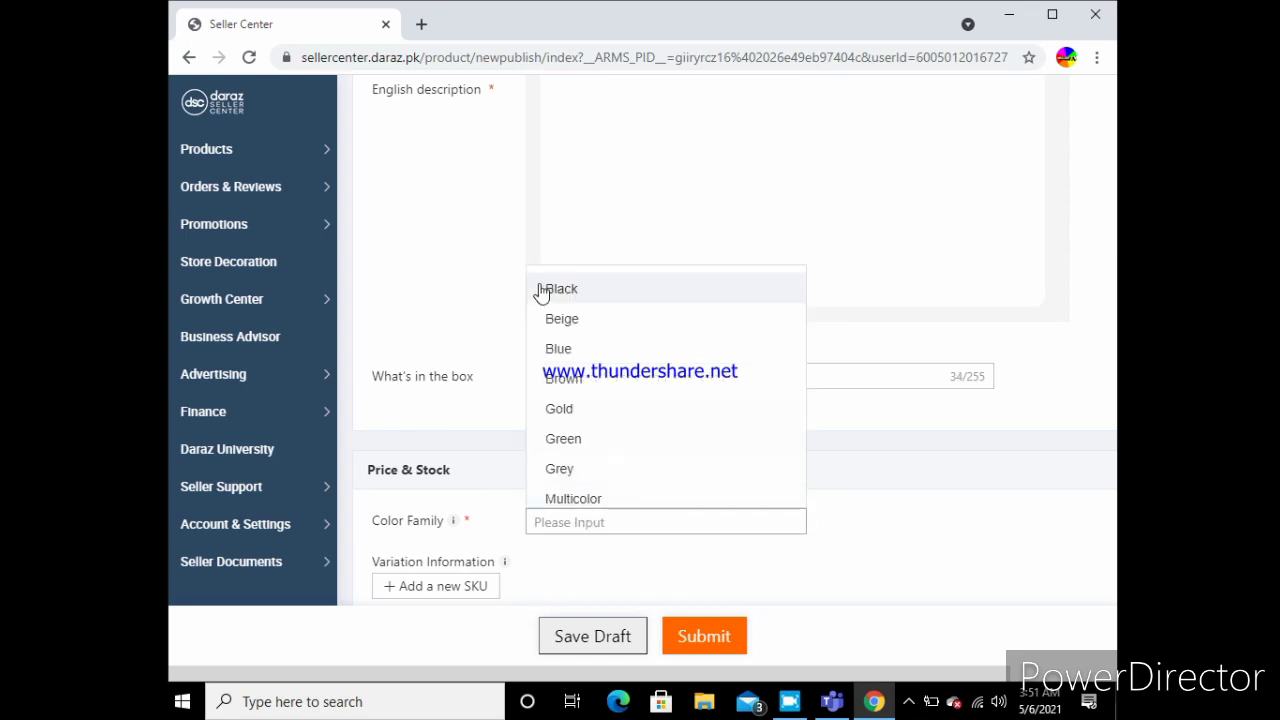
pyautogui.click(579, 527)
pyautogui.write('white')
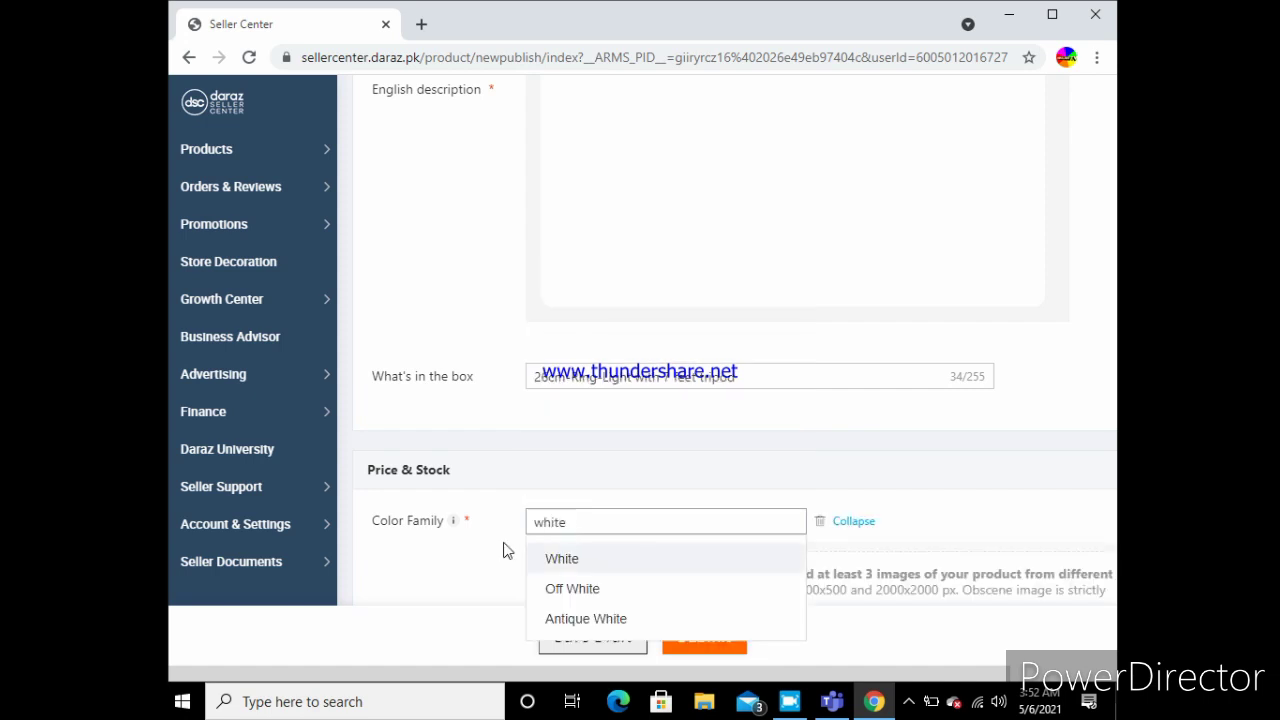
pyautogui.click(585, 556)
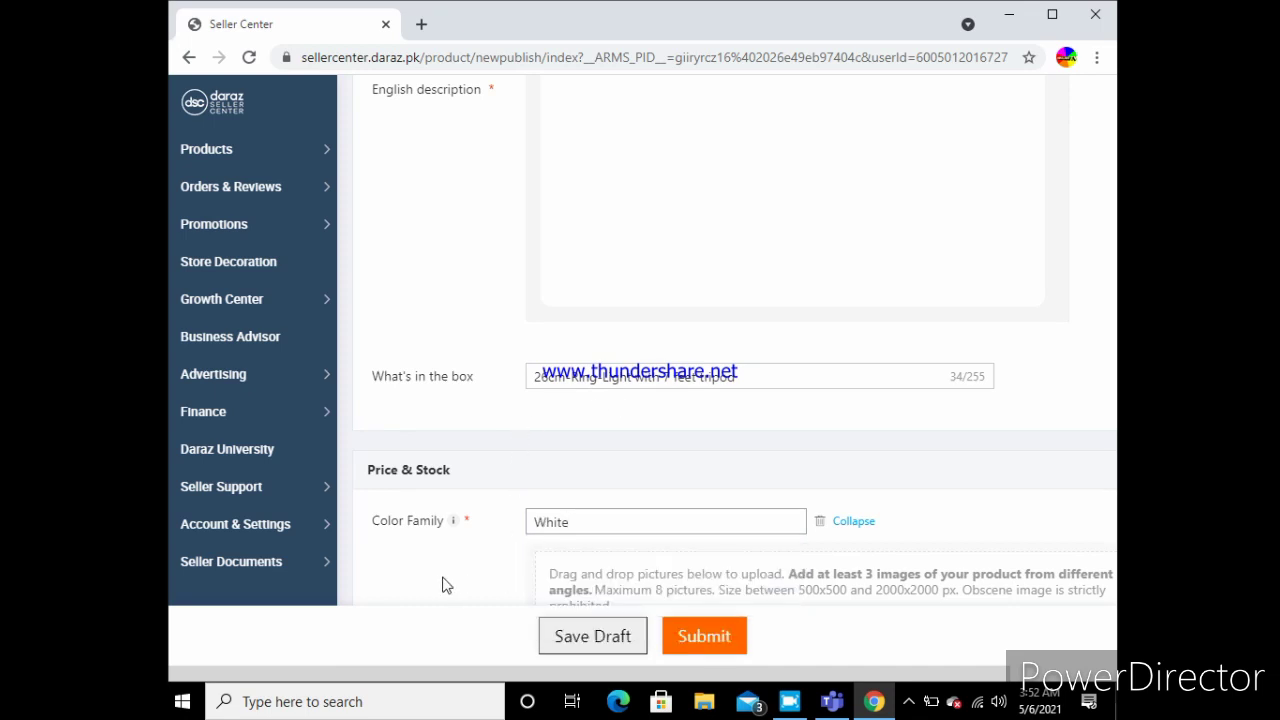
pyautogui.press('Down')
pyautogui.press('Down')
pyautogui.press('Down')
pyautogui.press('Down')
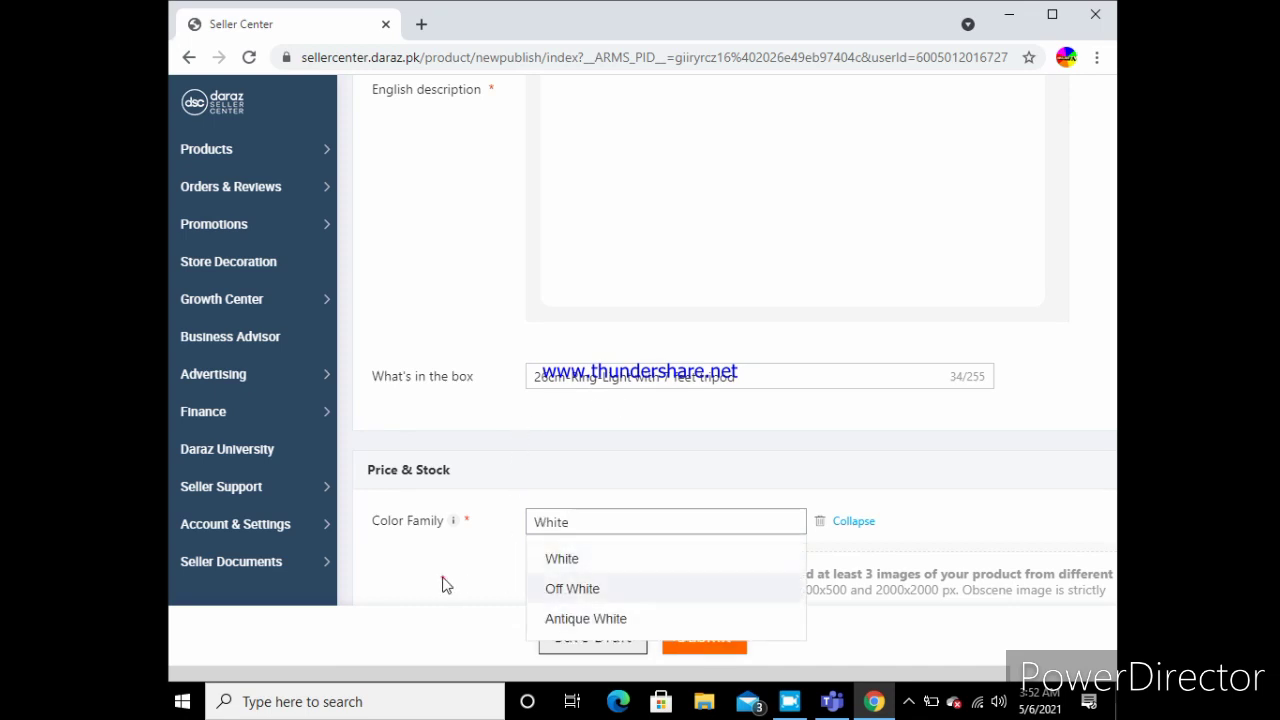
pyautogui.press('Down')
pyautogui.scroll(-2, 446, 585)
pyautogui.scroll(-3, 446, 585)
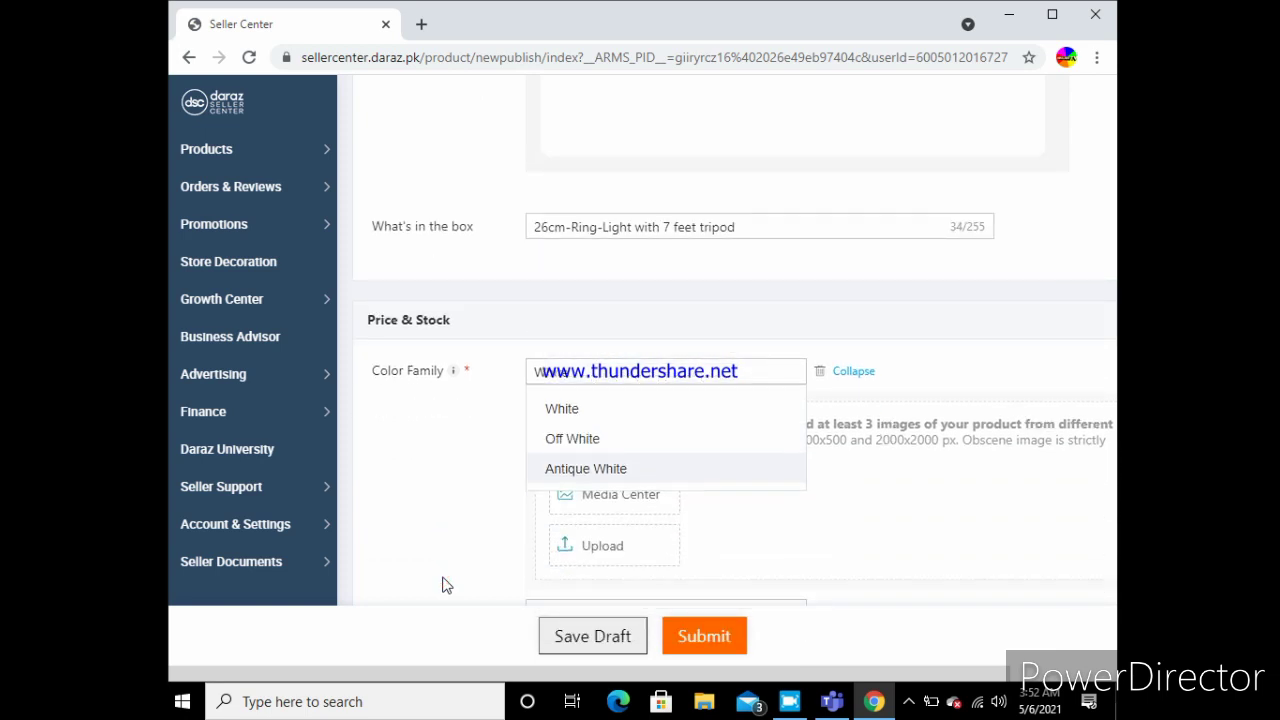
pyautogui.press('Down')
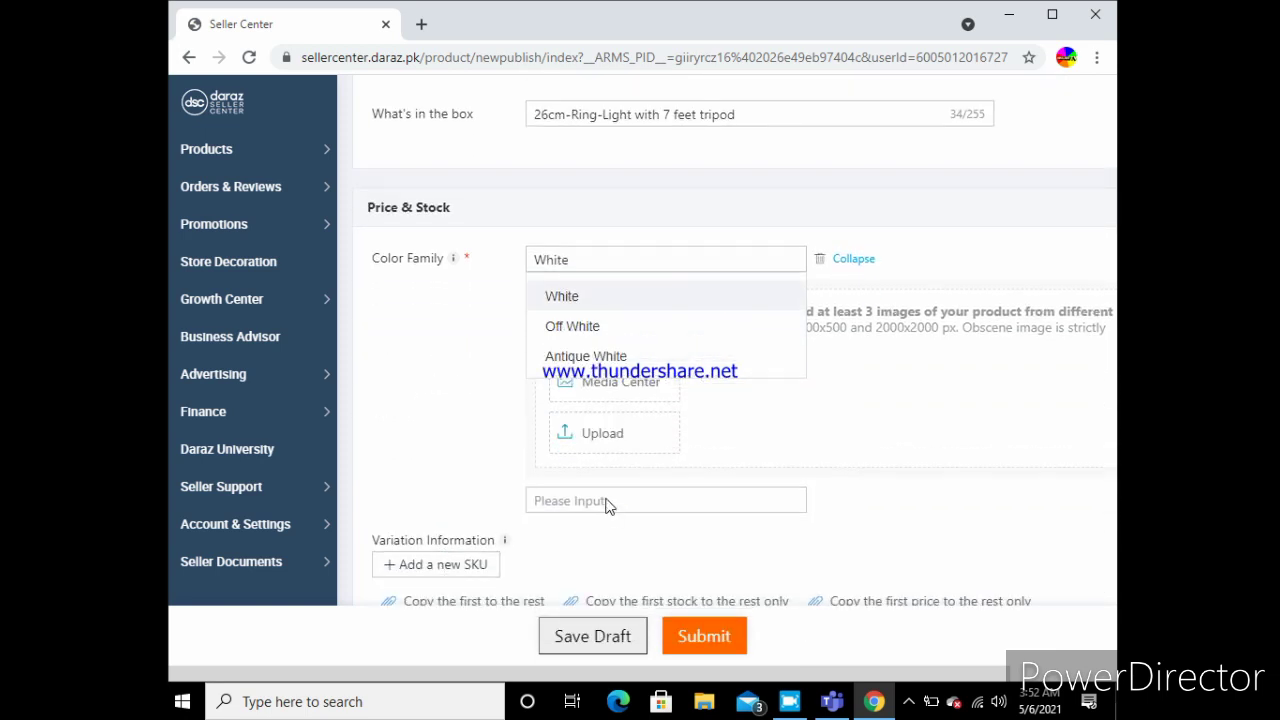
# Upload the picture "0d26ad9a5ed26bd4367d963890a044dd" from the pediasure folder as an image of the White variant
pyautogui.click(605, 440)
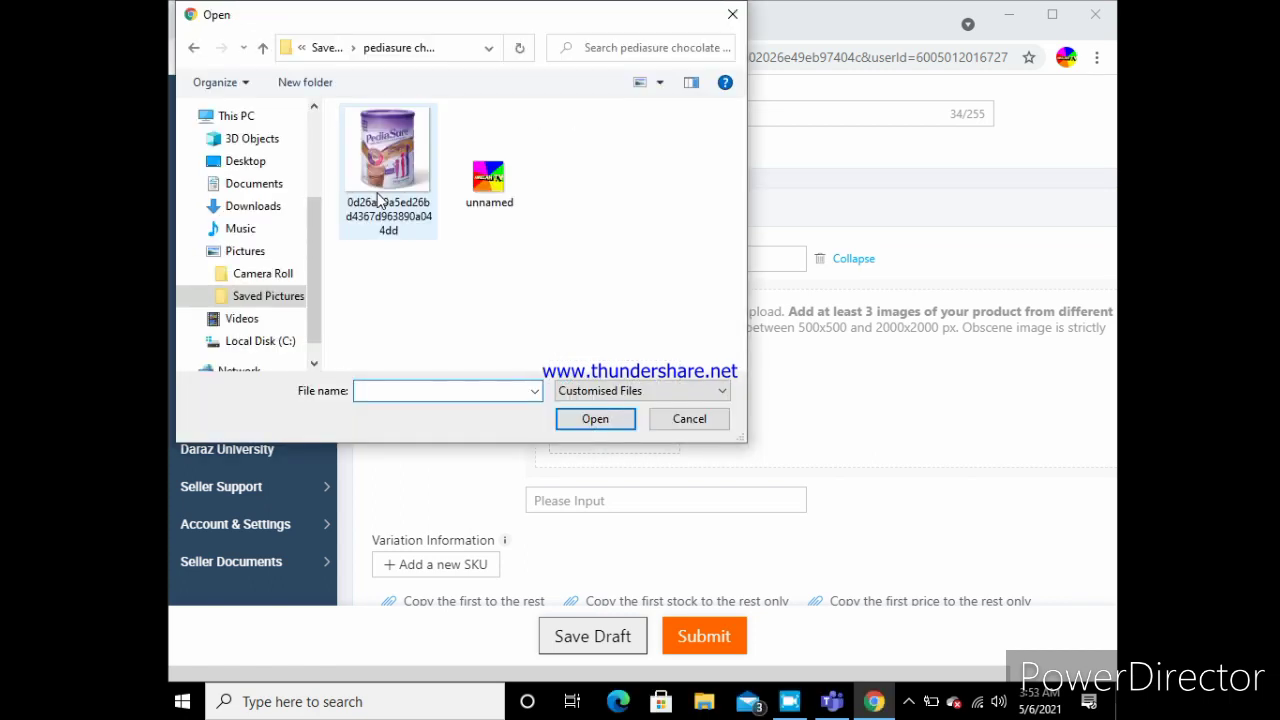
pyautogui.click(380, 200)
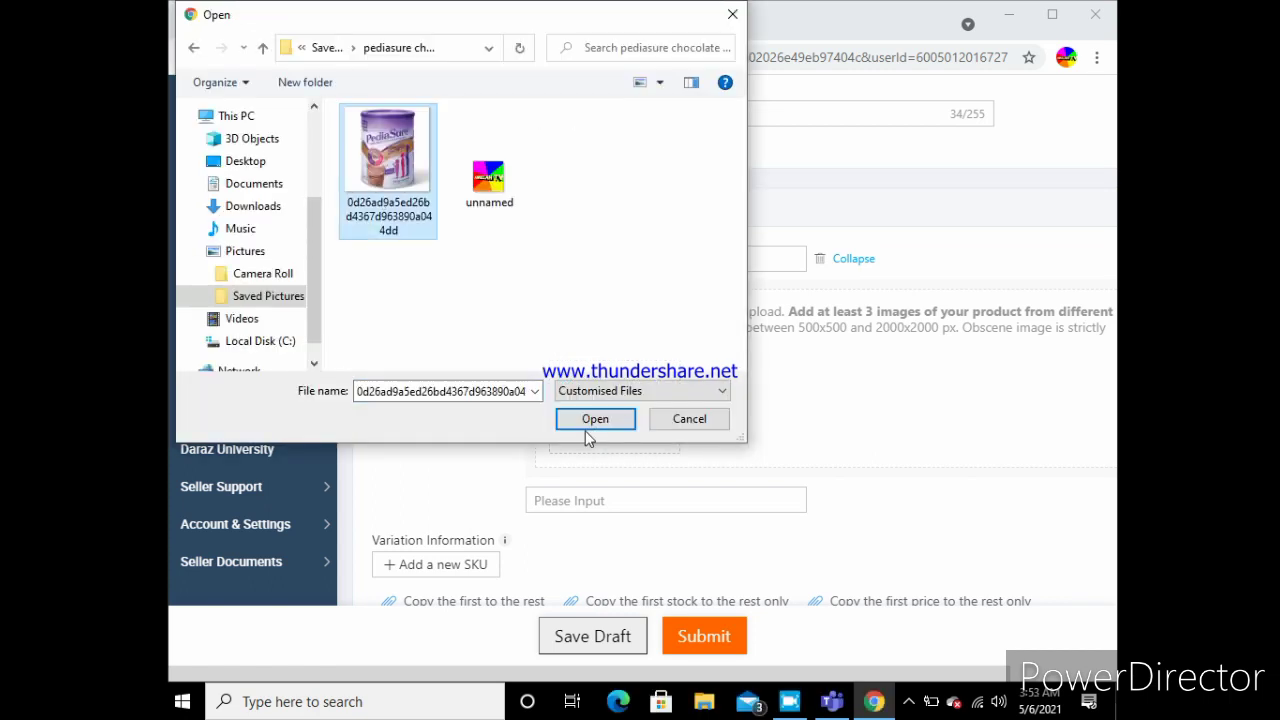
pyautogui.click(586, 432)
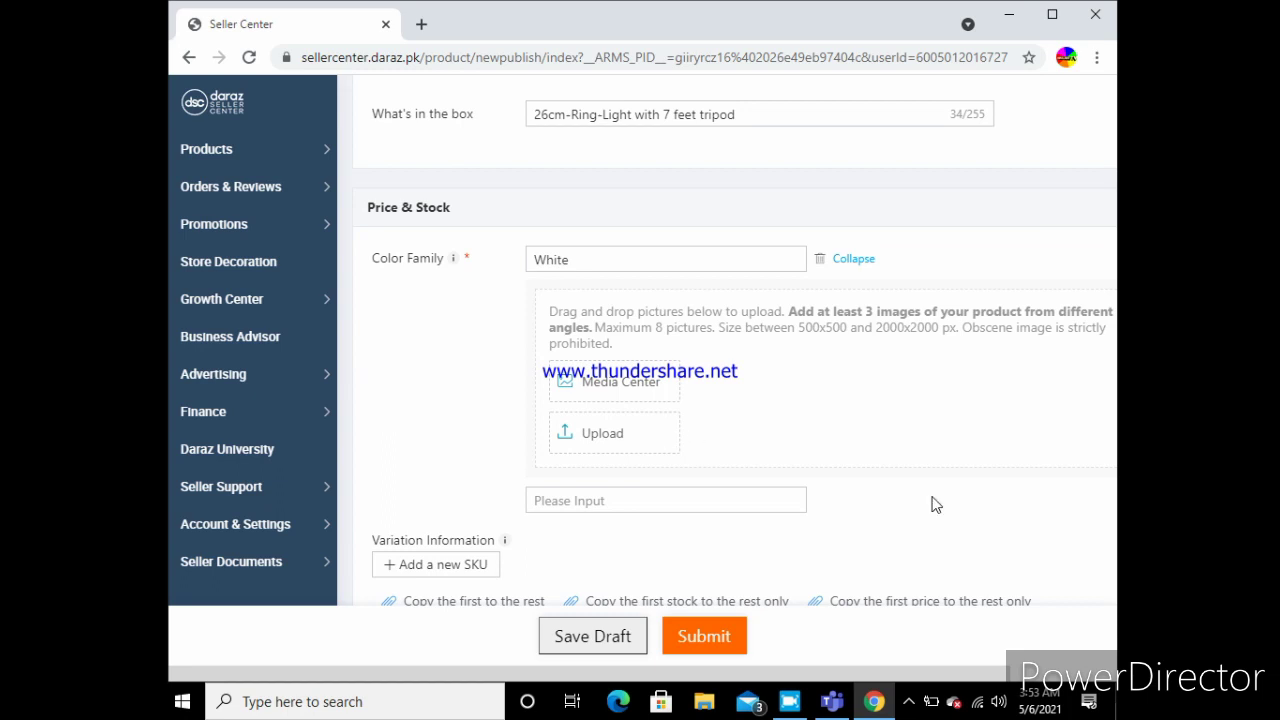
pyautogui.scroll(-2, 931, 505)
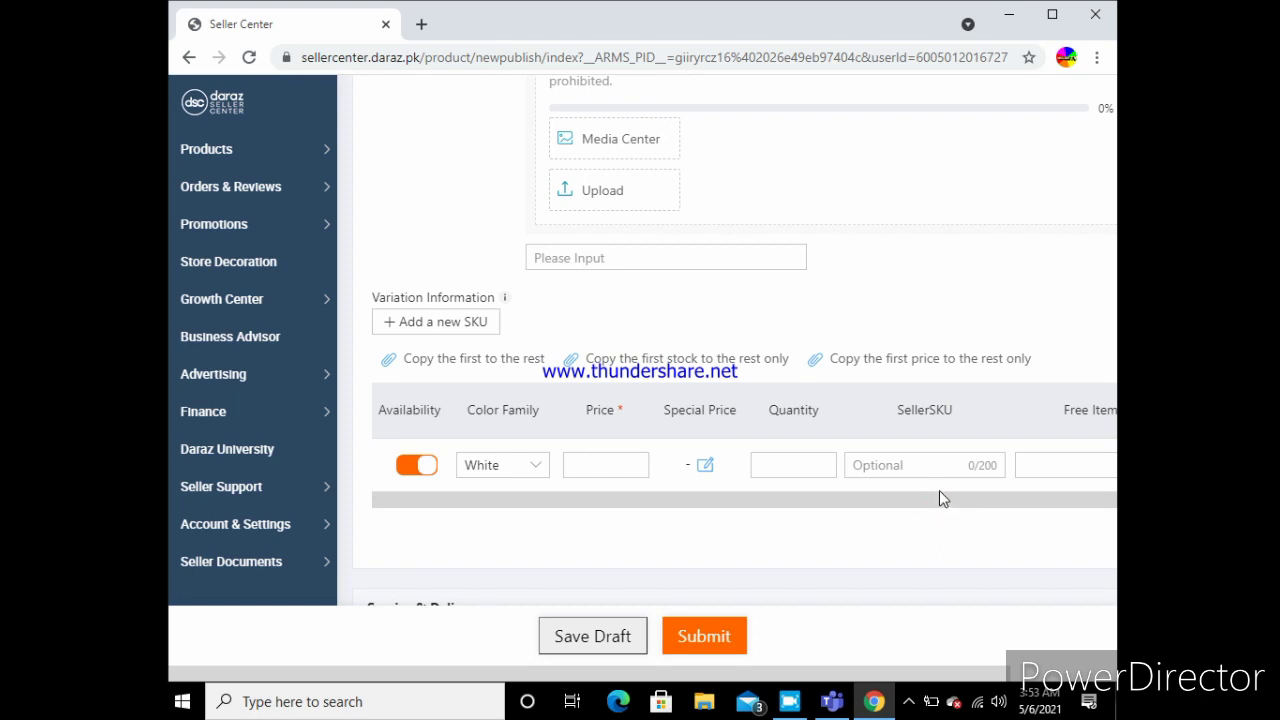
# Try to upload "0d26ad9a5ed26bd4367d963890a044dd (1)" from Downloads as another image of the White variant, and close the reopened file dialog
pyautogui.click(590, 198)
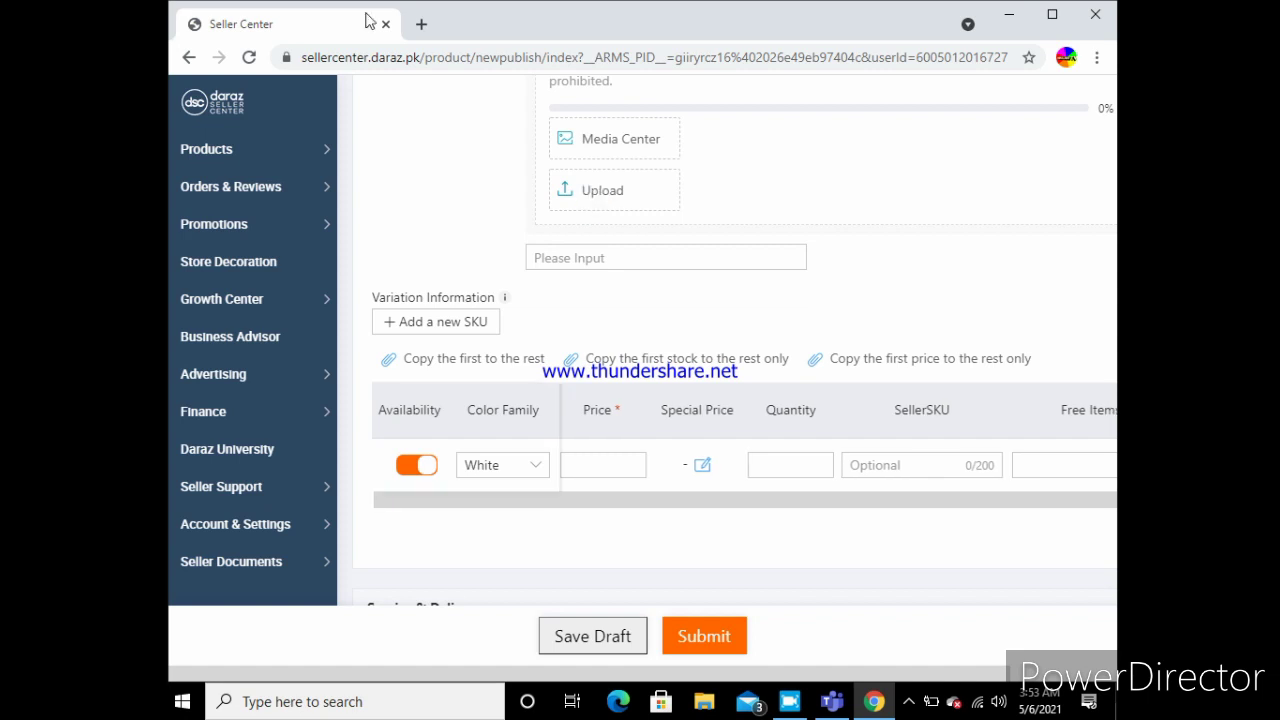
pyautogui.click(593, 197)
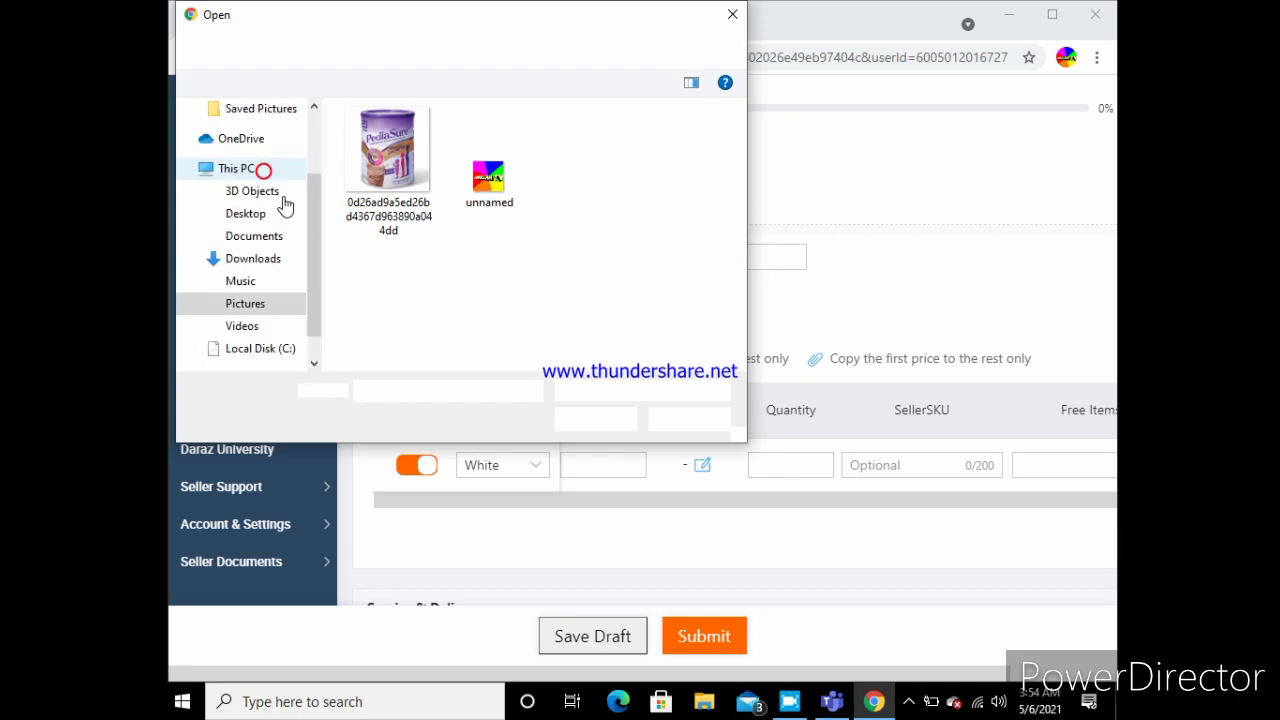
pyautogui.click(253, 259)
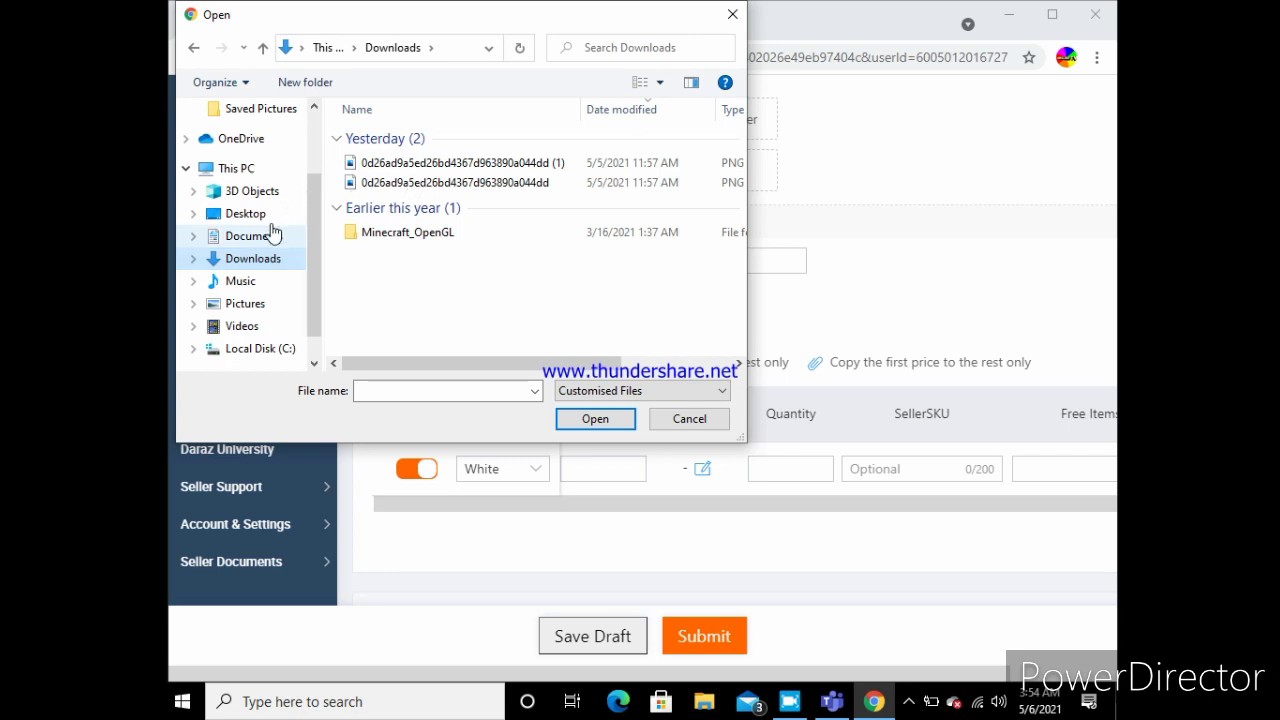
pyautogui.click(260, 314)
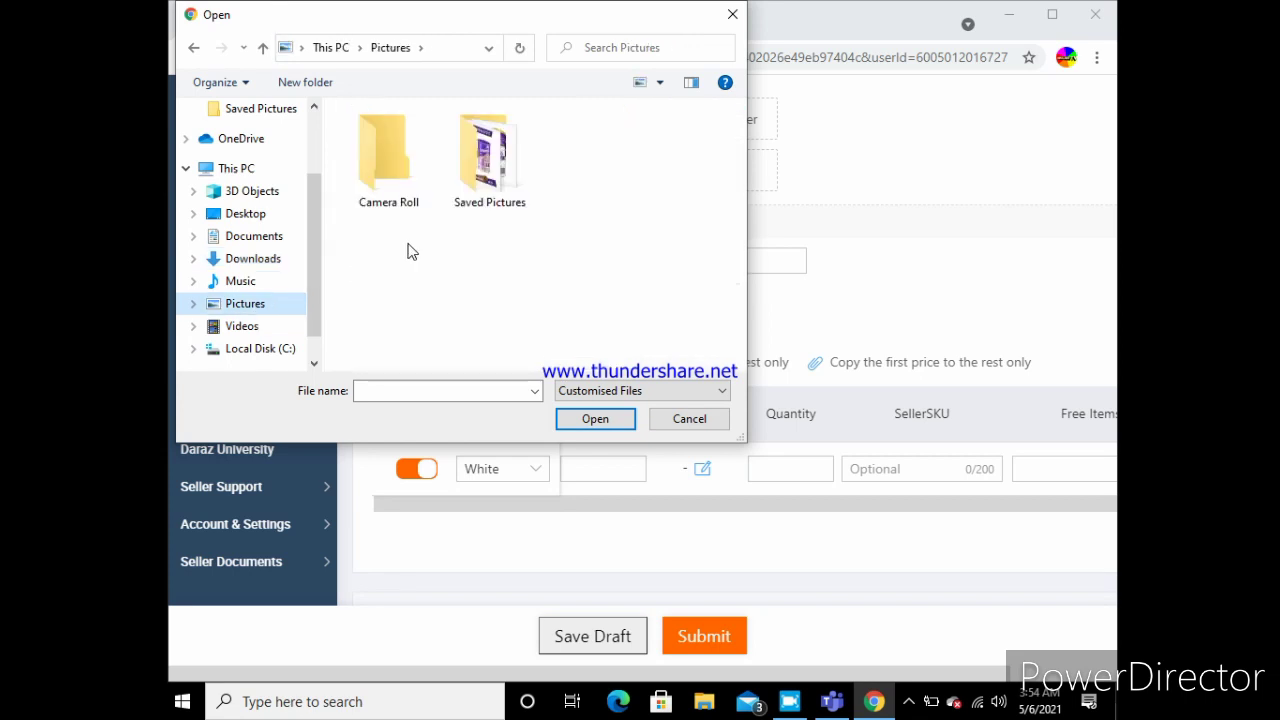
pyautogui.click(472, 193)
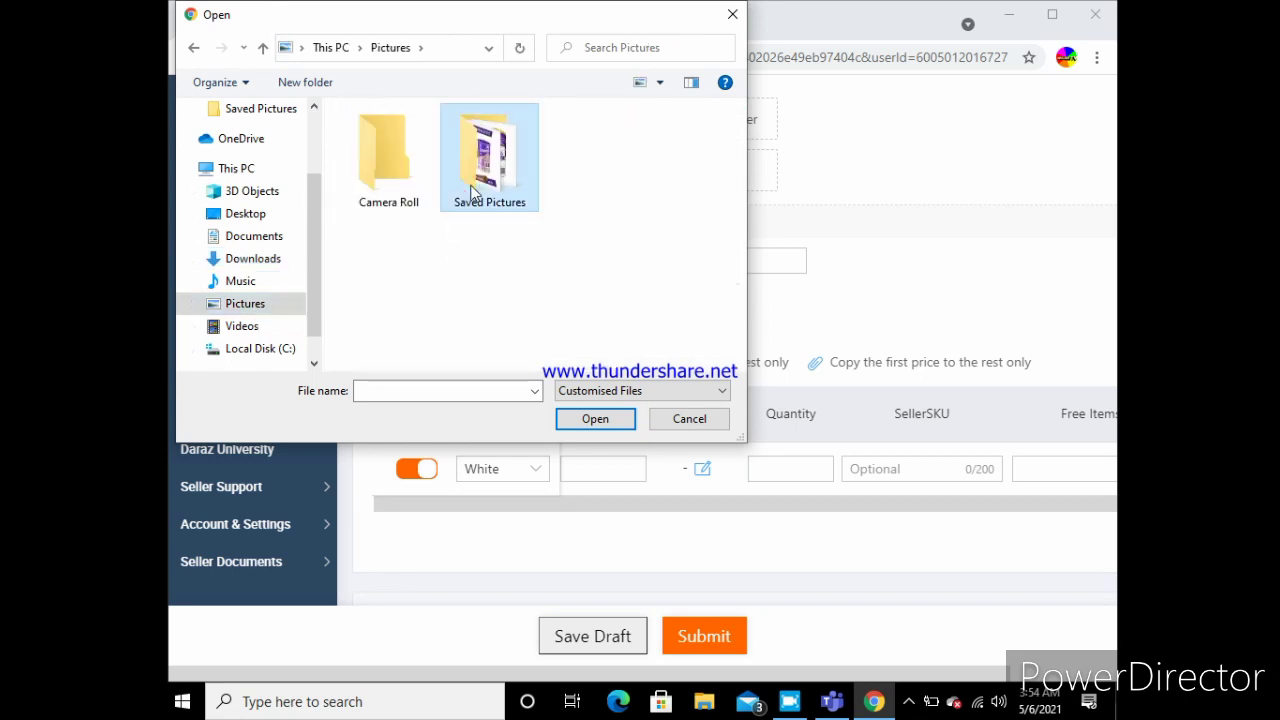
pyautogui.click(245, 262)
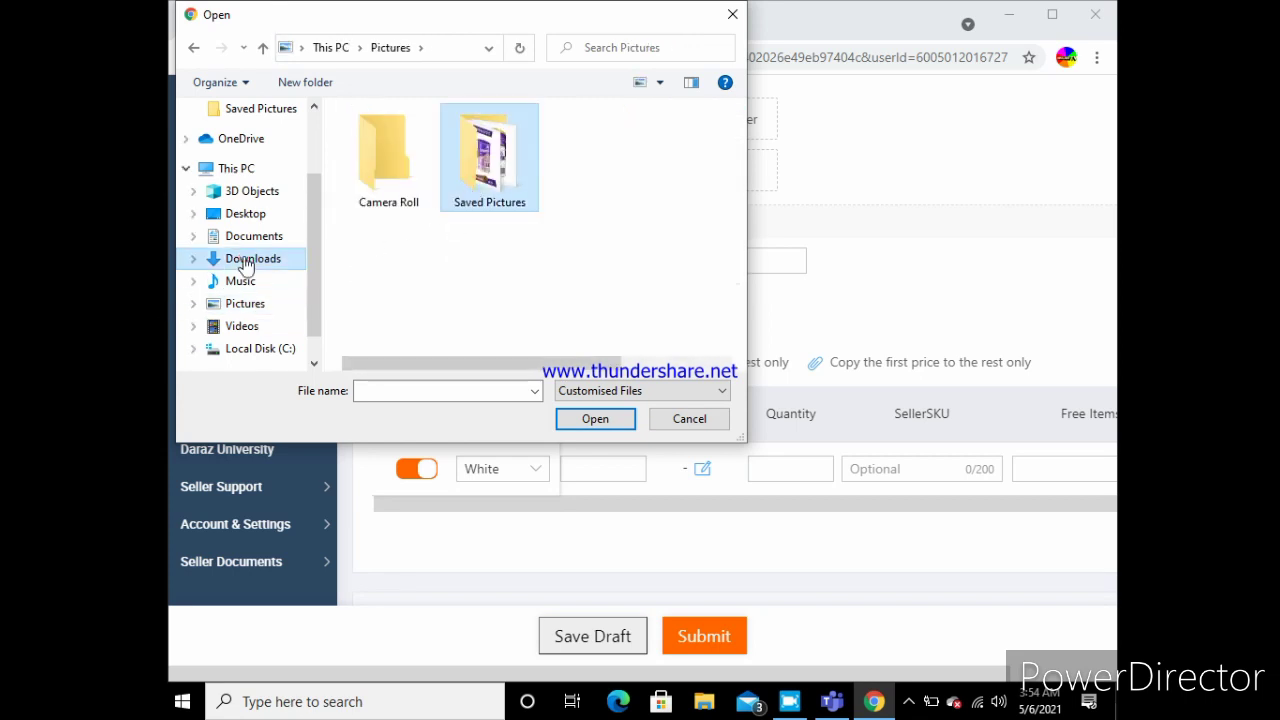
pyautogui.click(405, 166)
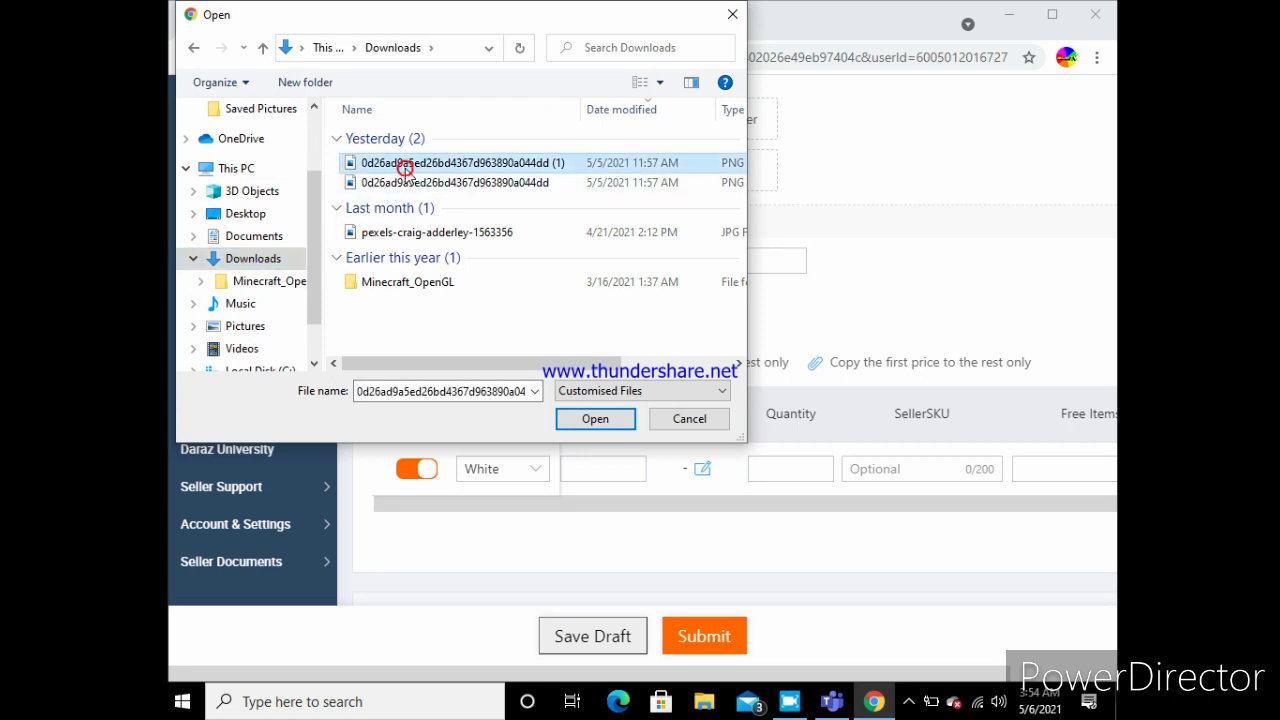
pyautogui.click(582, 420)
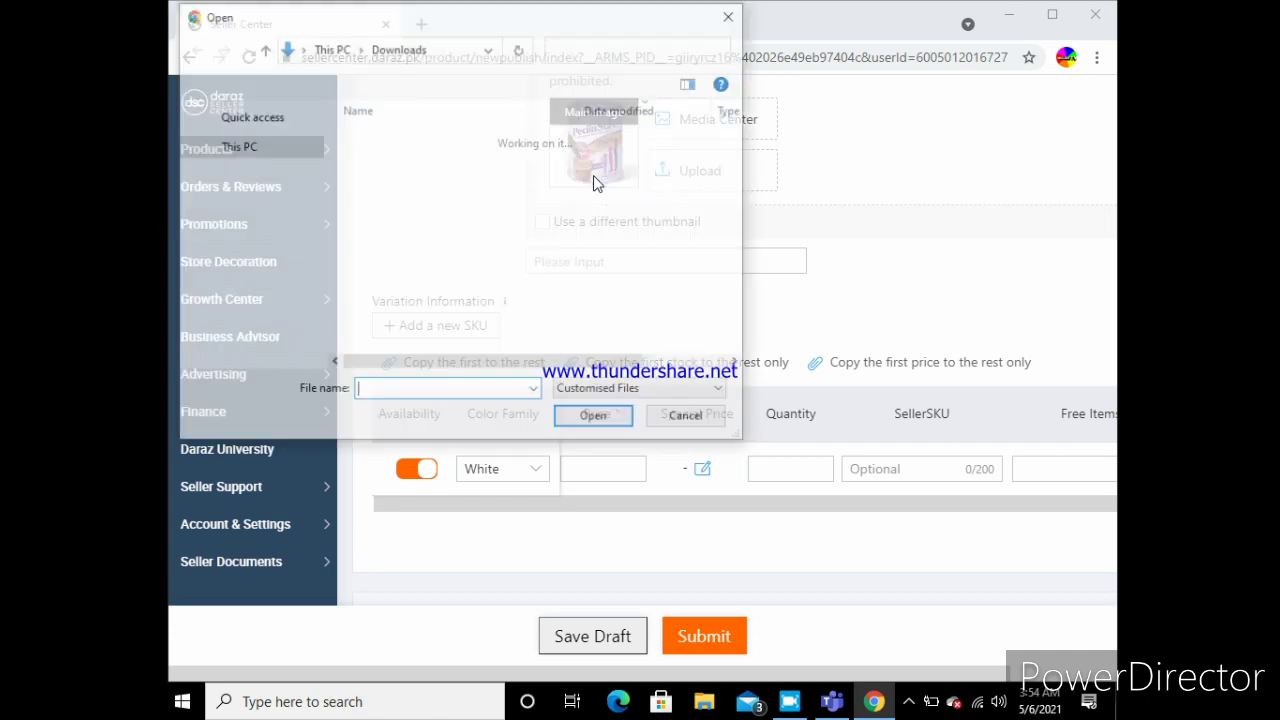
pyautogui.click(733, 16)
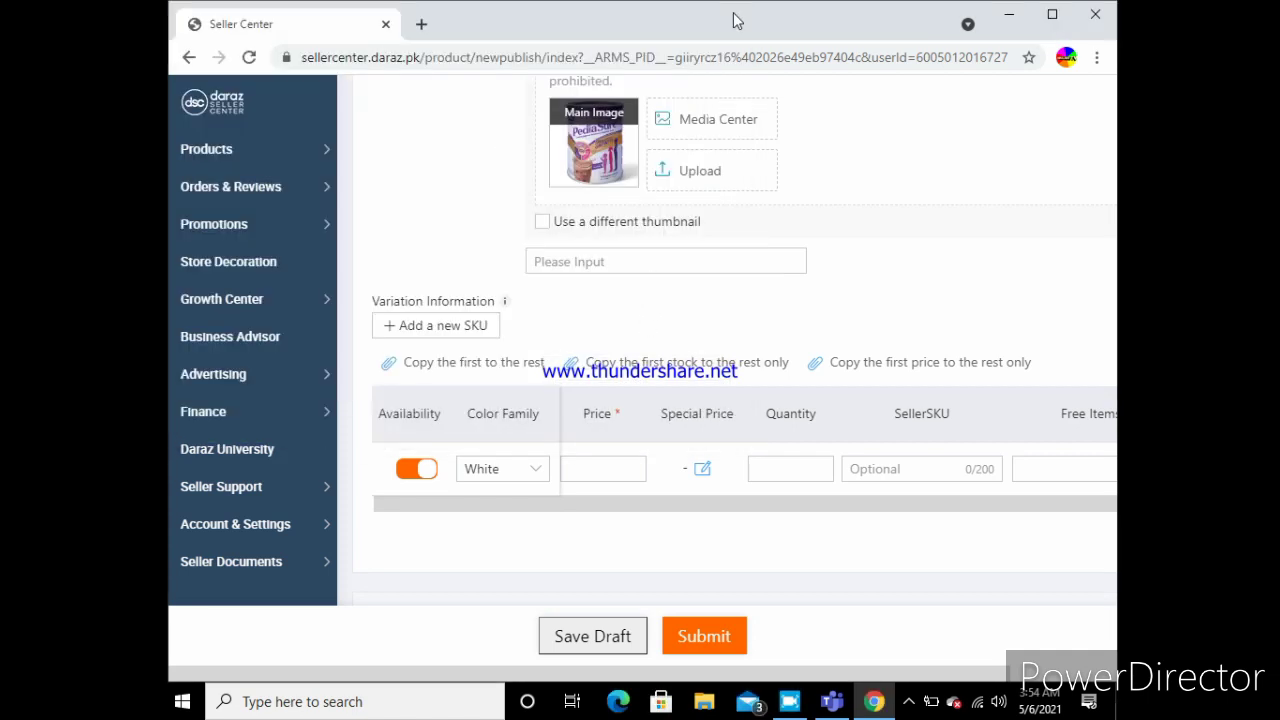
# Set the White variant's price to 1500 and its quantity to 1
pyautogui.scroll(-1, 613, 304)
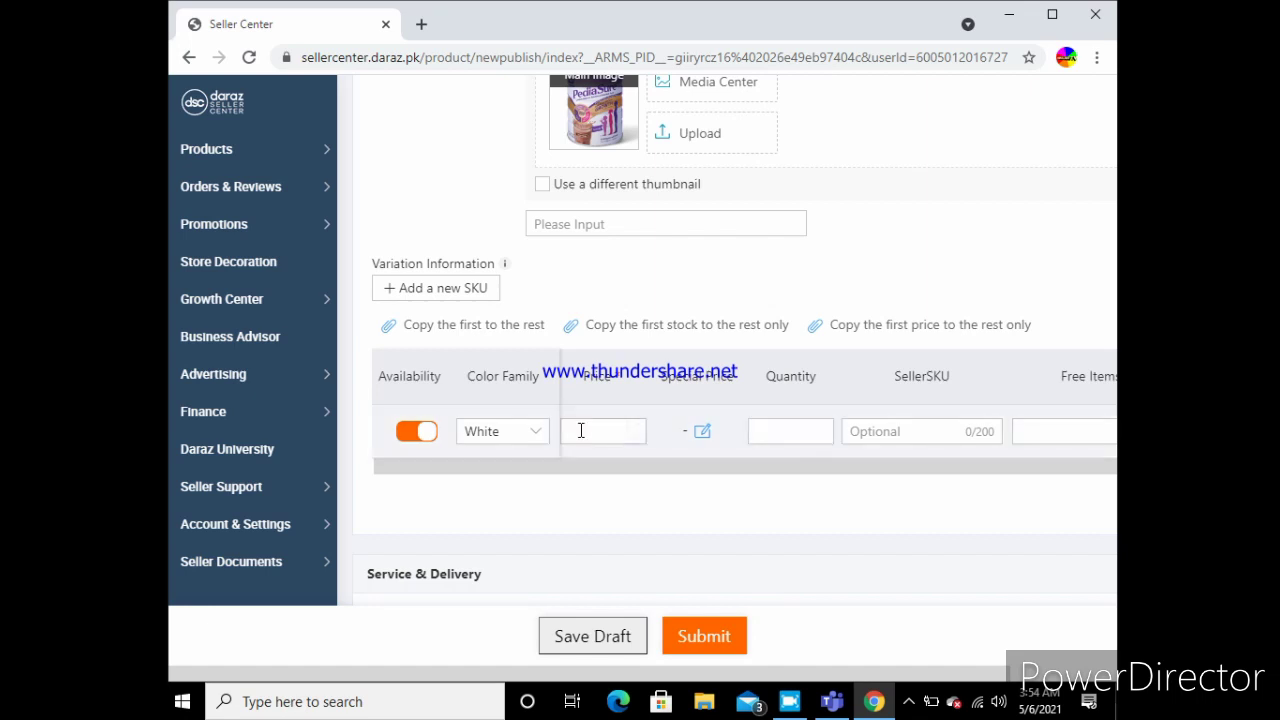
pyautogui.click(580, 430)
pyautogui.write('1500')
pyautogui.click(778, 433)
pyautogui.write('11')
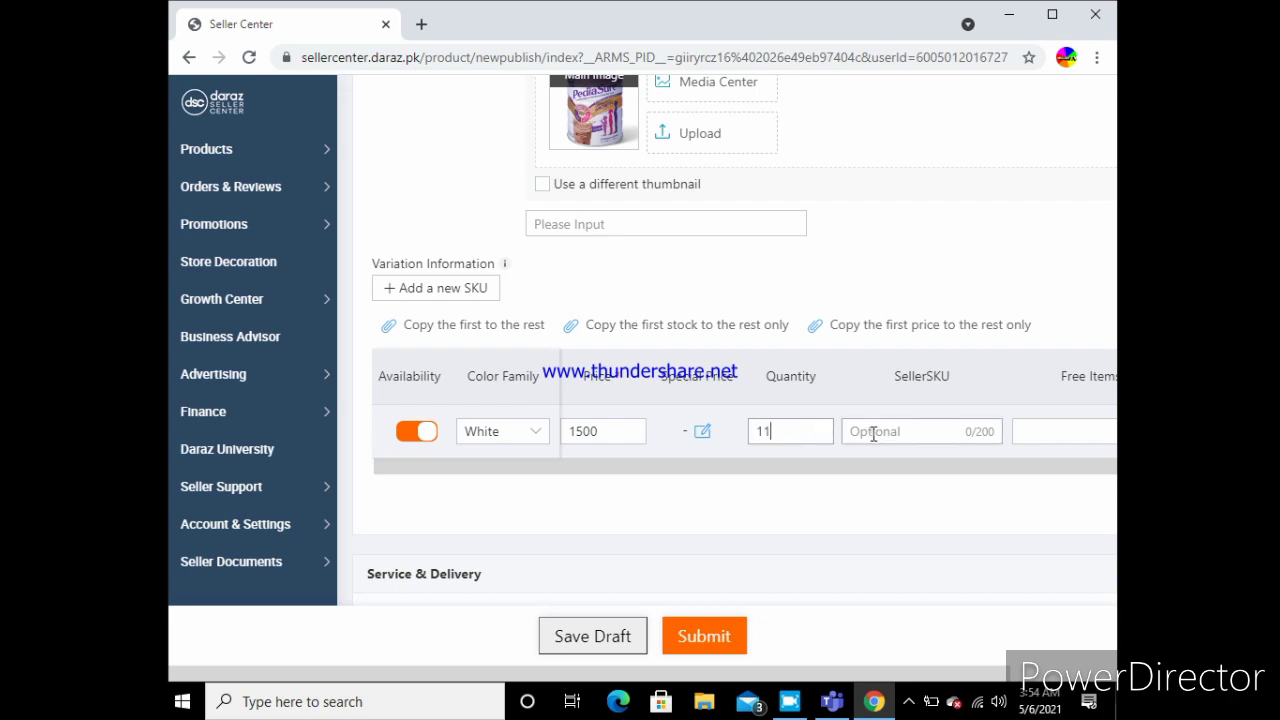
pyautogui.write('12')
pyautogui.press('BackSpace')
pyautogui.press('BackSpace')
pyautogui.press('BackSpace')
# Enter 123456765 as the White variant's seller SKU and "no gift" as its free items
pyautogui.click(873, 433)
pyautogui.write('1234')
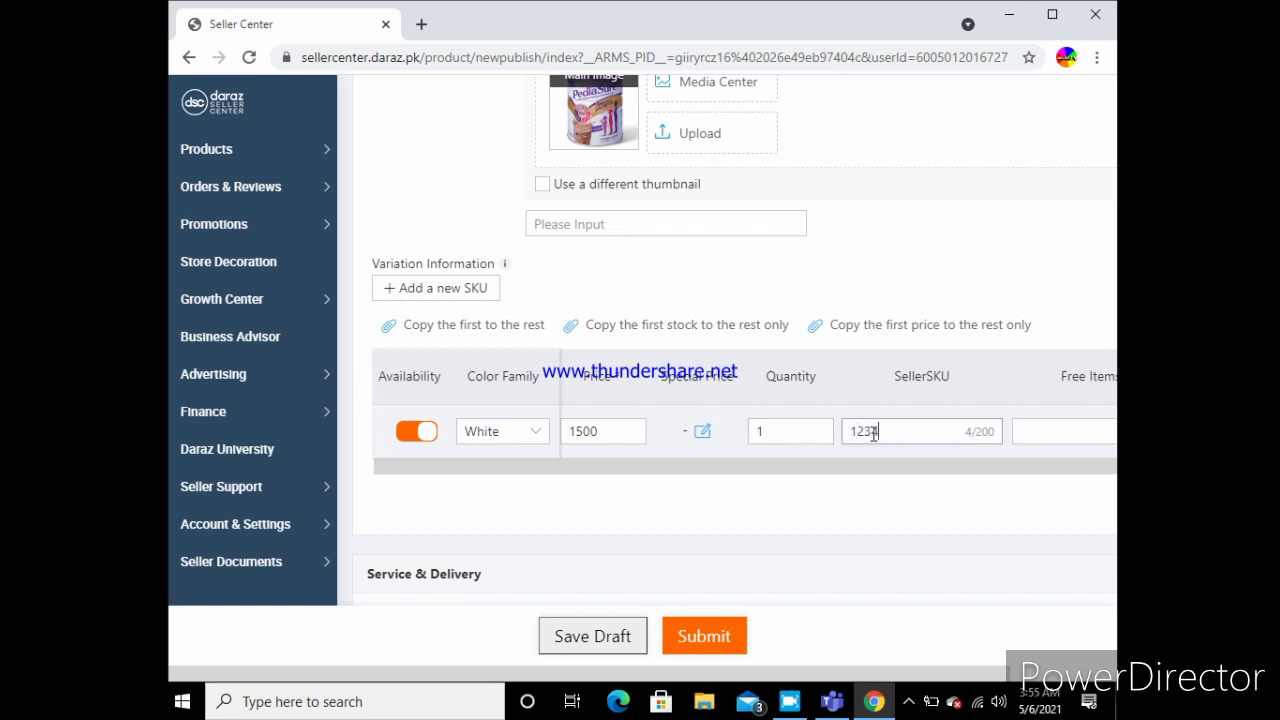
pyautogui.write('56765')
pyautogui.click(1092, 433)
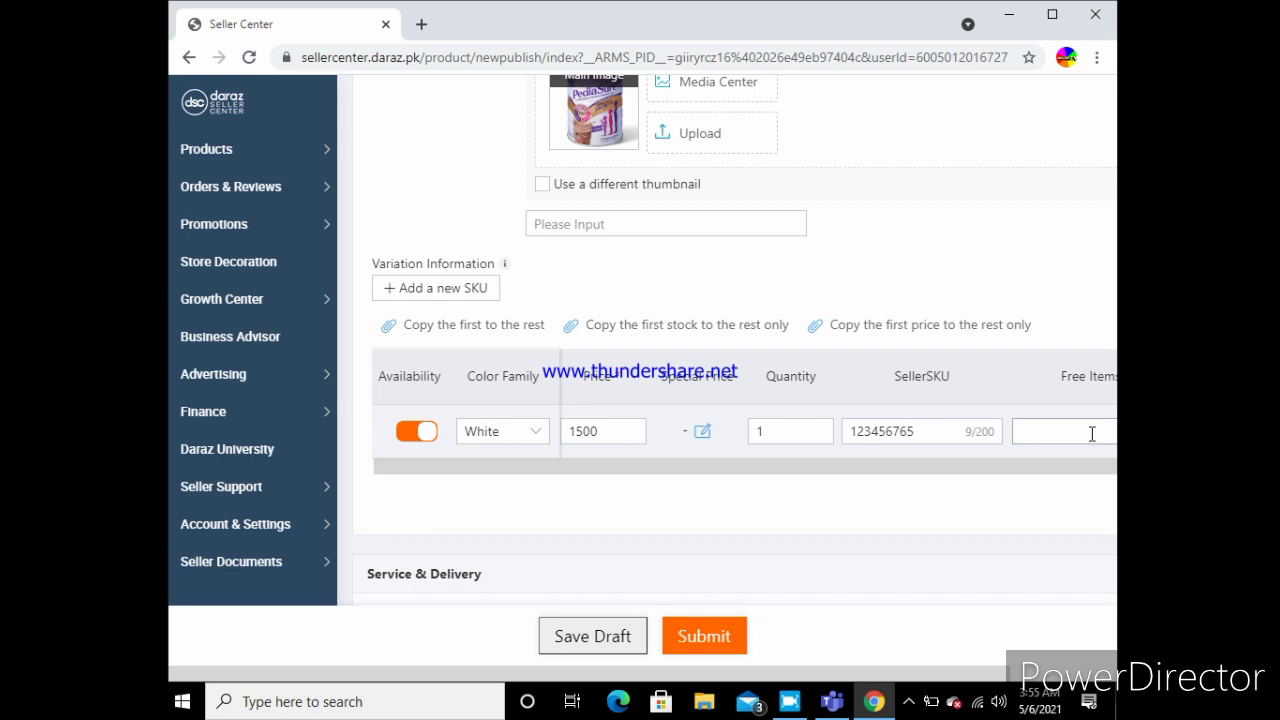
pyautogui.write('no gift')
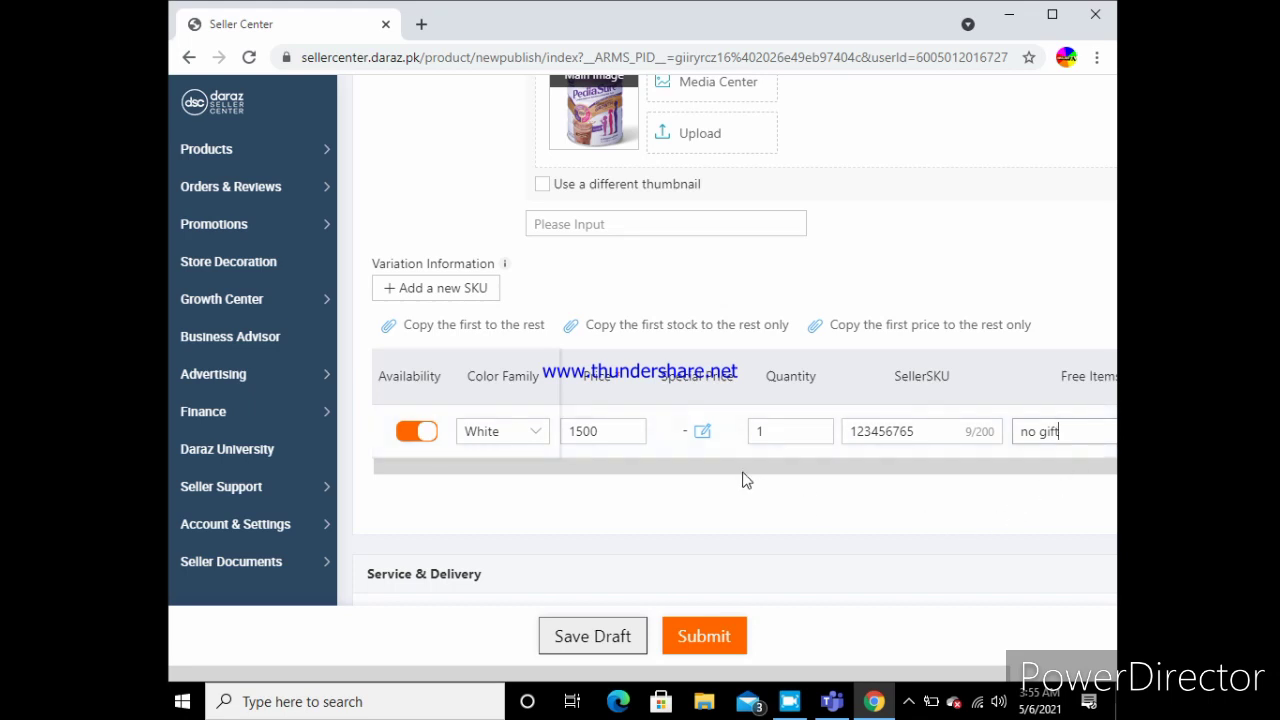
# Set the package weight to 1.2 kg in the delivery details
pyautogui.scroll(-3, 703, 440)
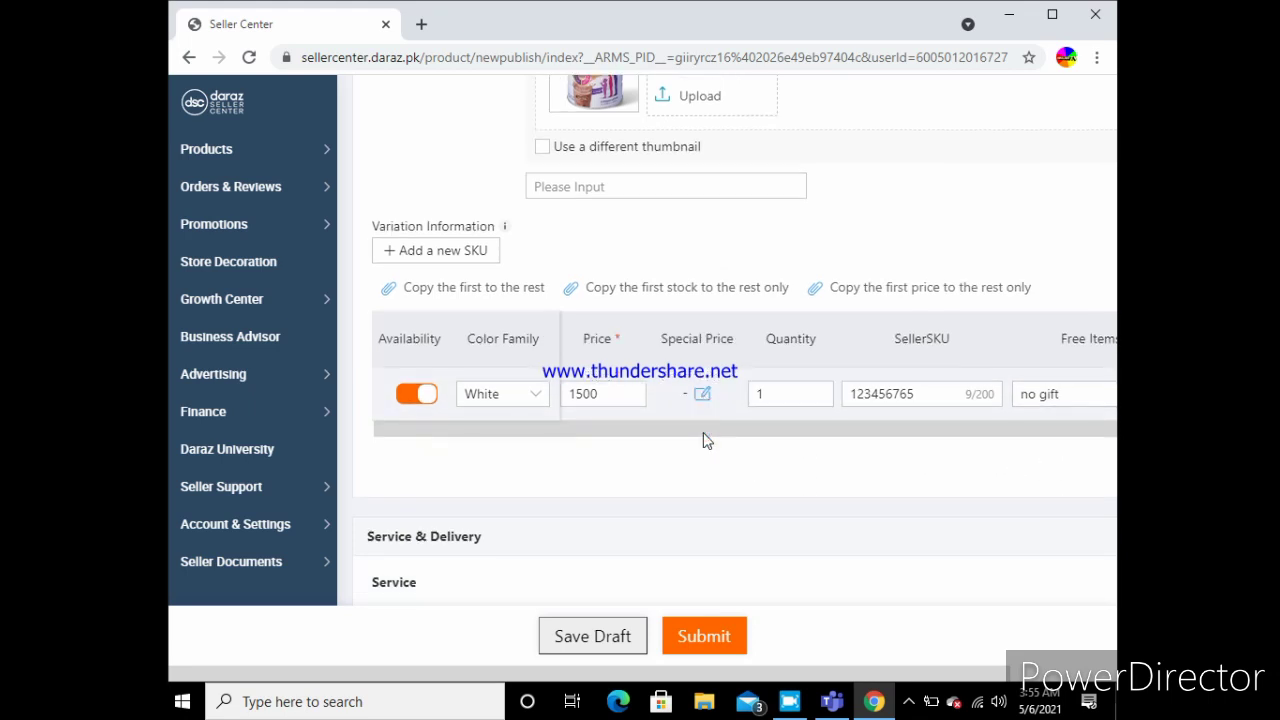
pyautogui.scroll(-3, 703, 440)
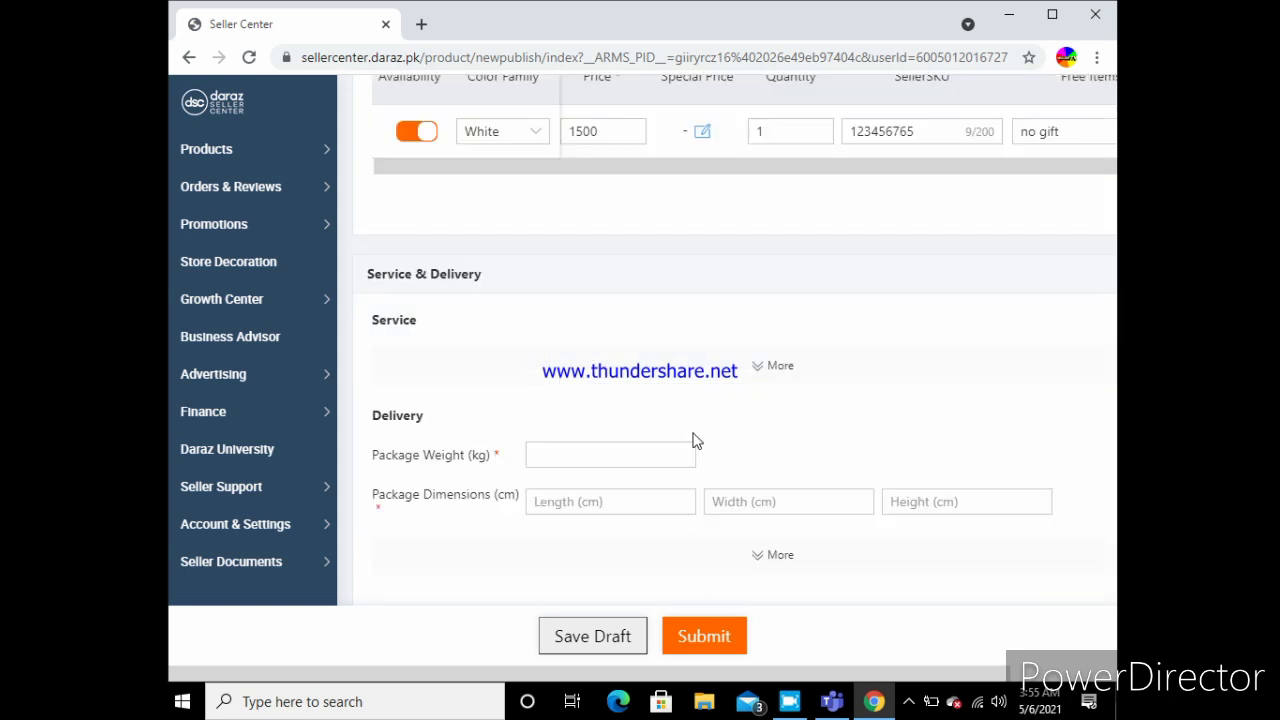
pyautogui.click(621, 451)
pyautogui.write('1.2')
# Set both the package length and the package width to 30 cm
pyautogui.click(570, 500)
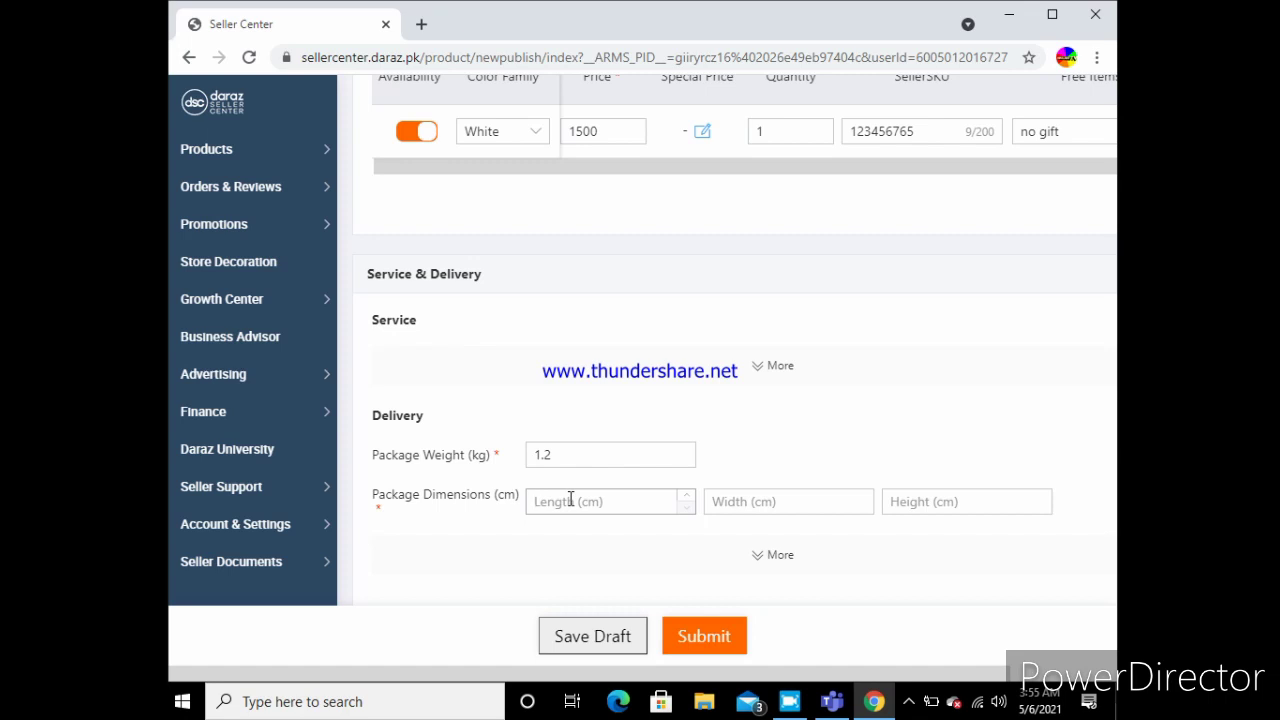
pyautogui.write('30')
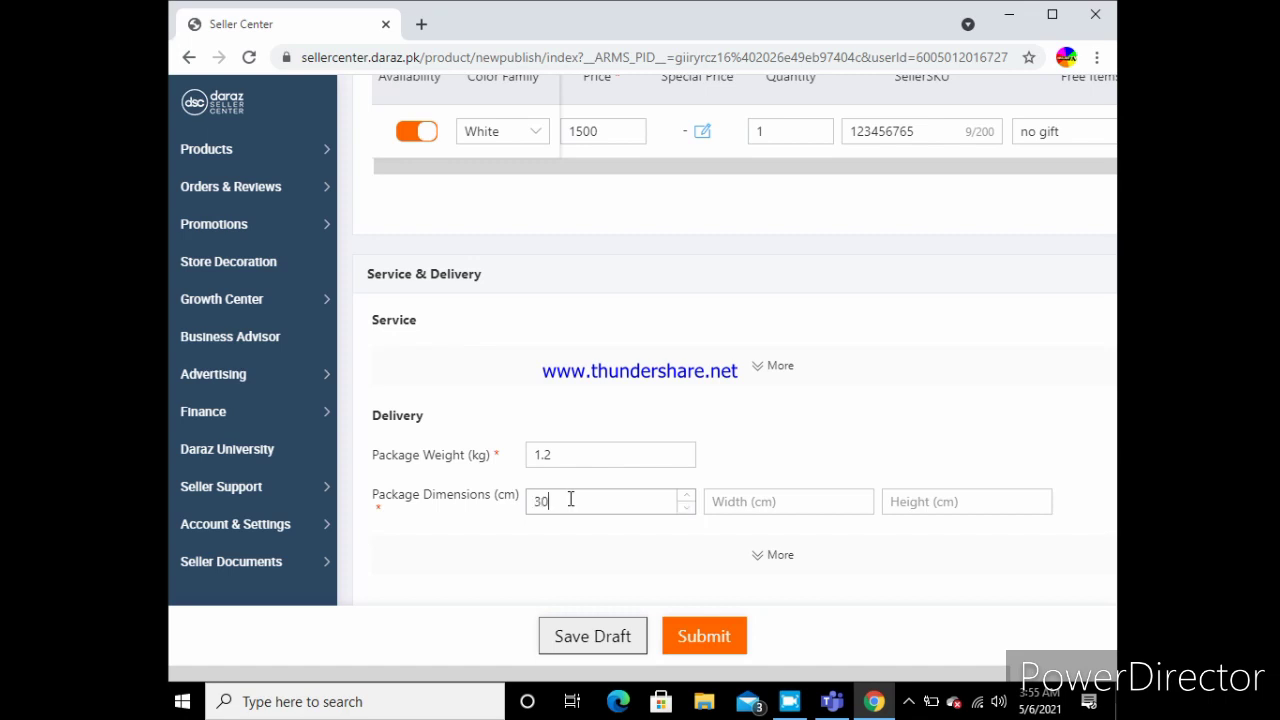
pyautogui.click(726, 501)
pyautogui.write('30')
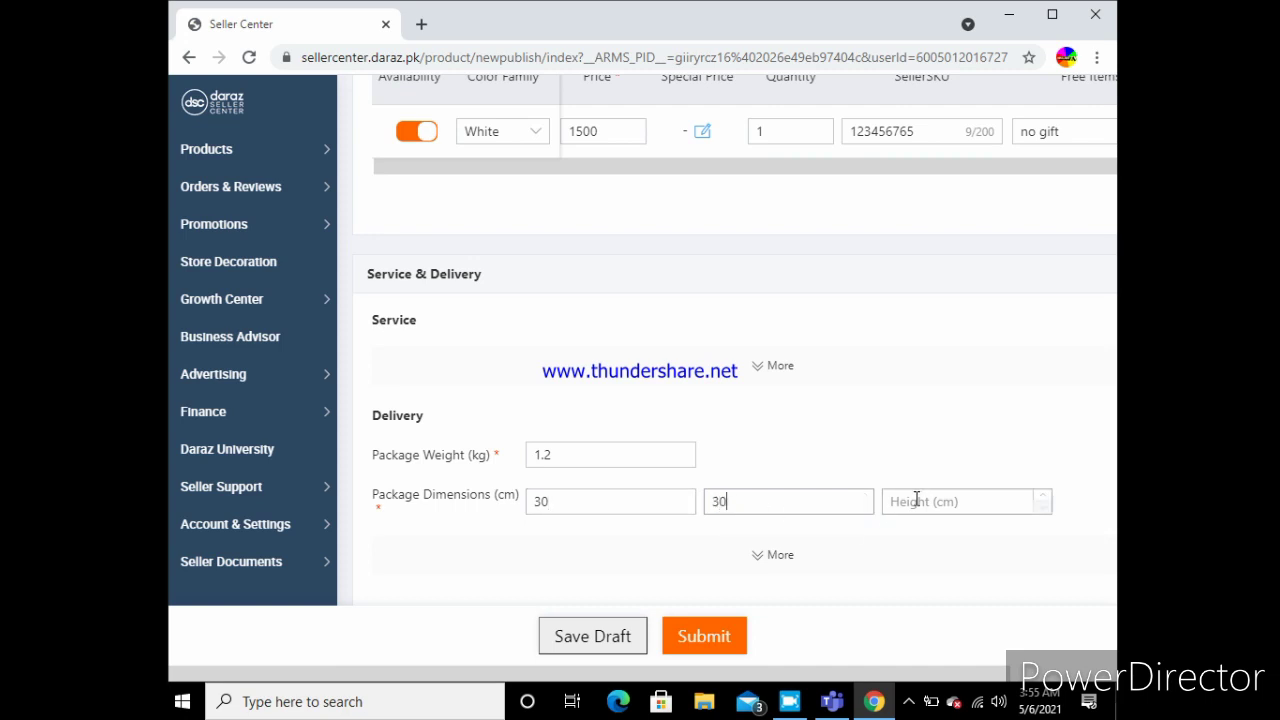
pyautogui.write('0')
pyautogui.click(916, 505)
pyautogui.click(848, 500)
pyautogui.press('BackSpace')
# Set the package height to 99.95 cm
pyautogui.click(892, 505)
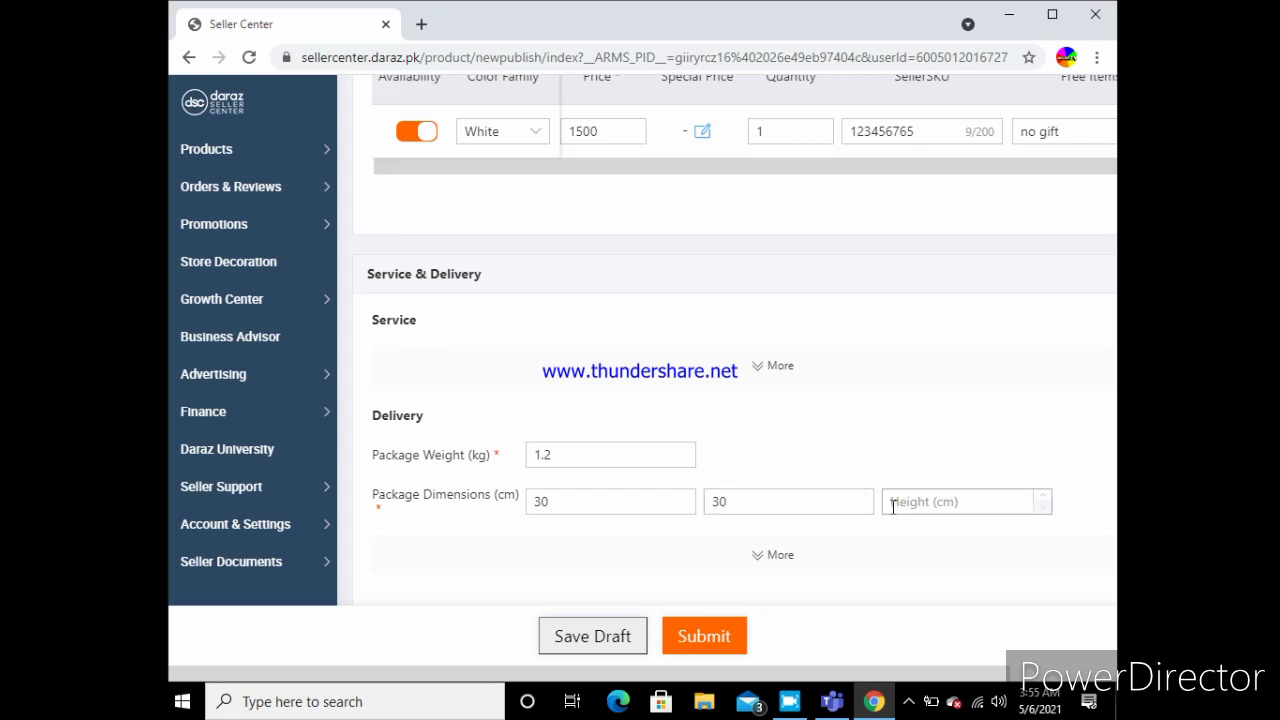
pyautogui.write('1')
pyautogui.write('99')
pyautogui.press('BackSpace')
pyautogui.press('BackSpace')
pyautogui.press('BackSpace')
pyautogui.write('100')
pyautogui.press('Down')
pyautogui.press('Down')
pyautogui.press('Down')
pyautogui.press('Down')
pyautogui.press('Down')
# Declare None under the dangerous goods of the delivery details, and submit the finished product listing
pyautogui.scroll(-1, 503, 554)
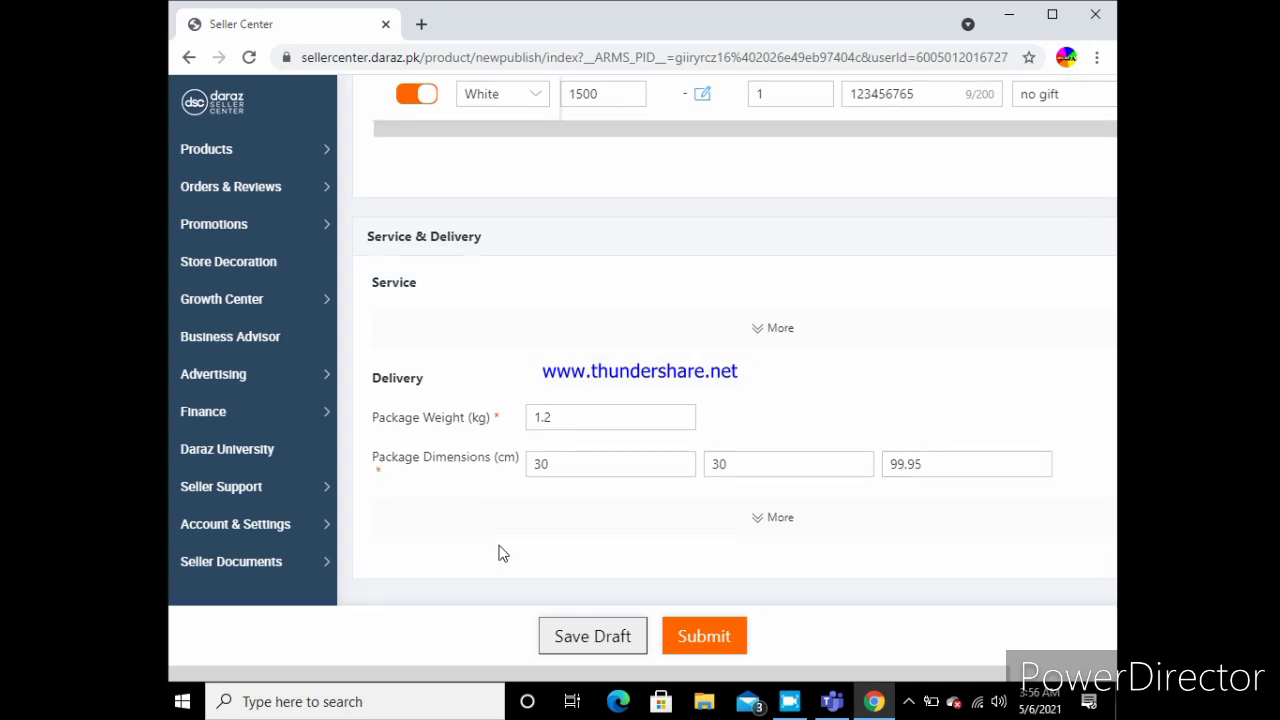
pyautogui.click(760, 518)
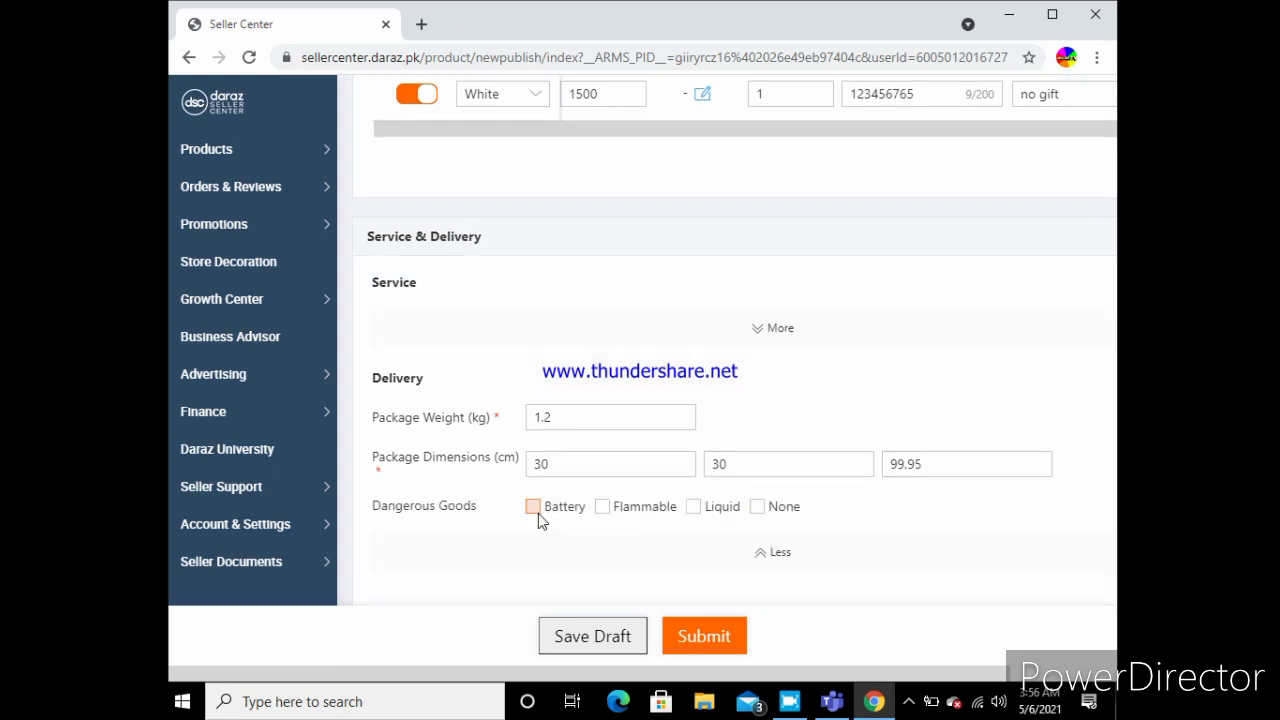
pyautogui.click(759, 507)
pyautogui.click(690, 638)
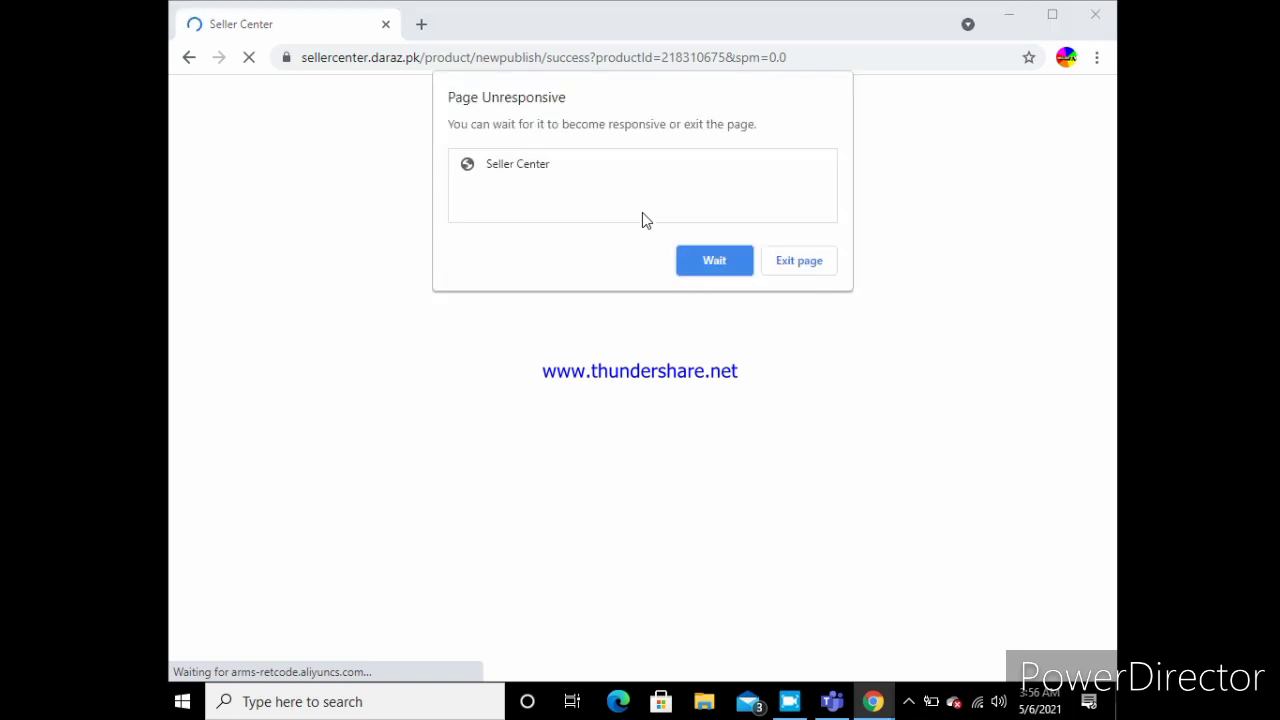
pyautogui.click(700, 262)
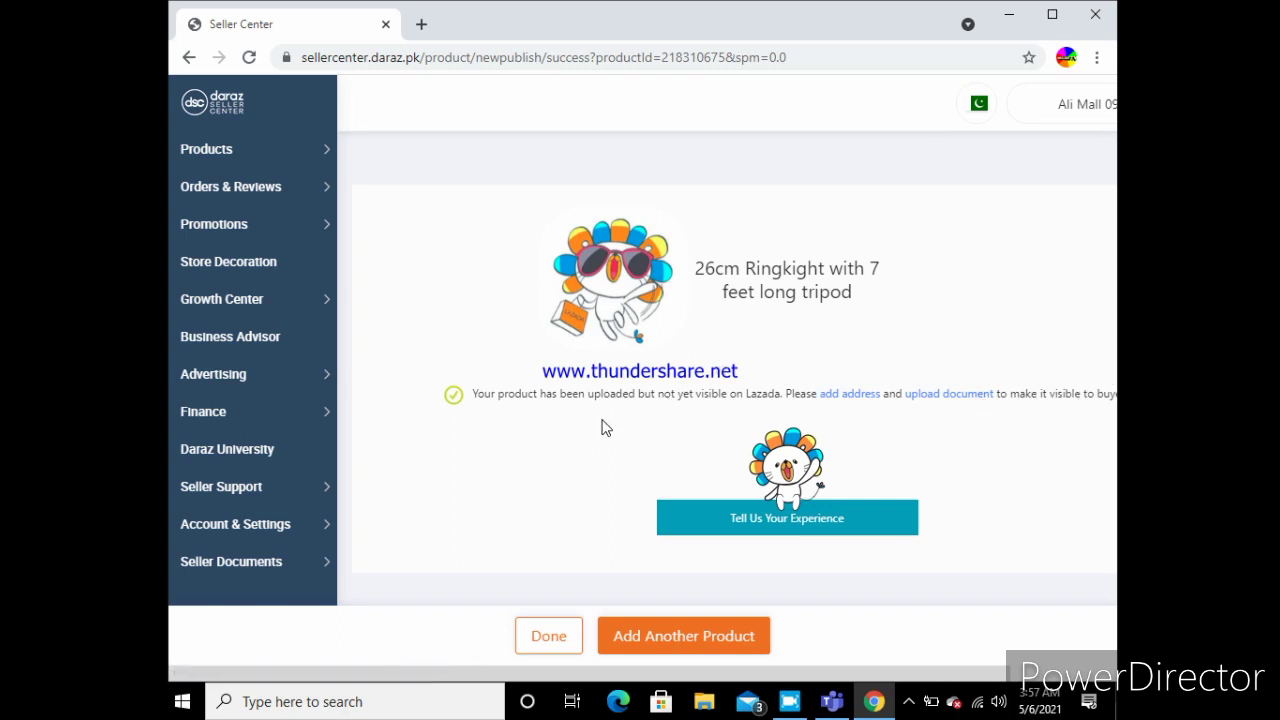
pyautogui.click(545, 641)
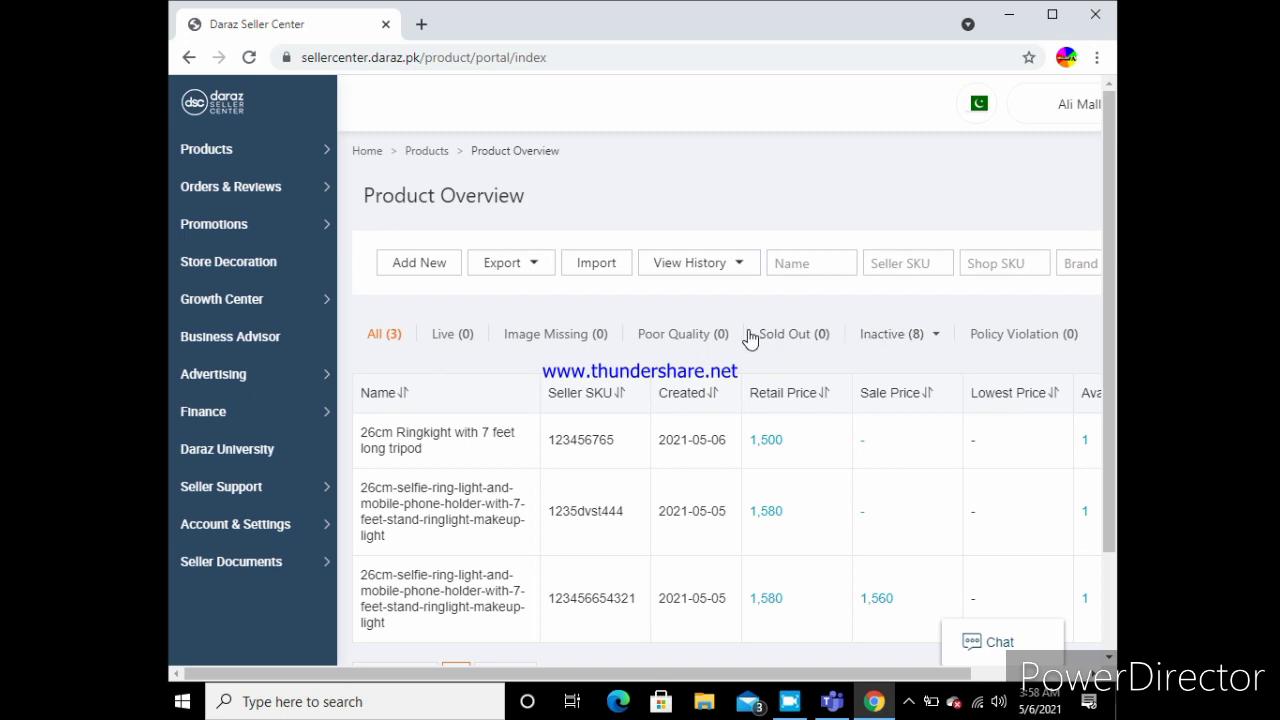
# Try to filter the product overview to the inactive products with Quality Approval Pending, waiting for the page to respond
pyautogui.click(890, 341)
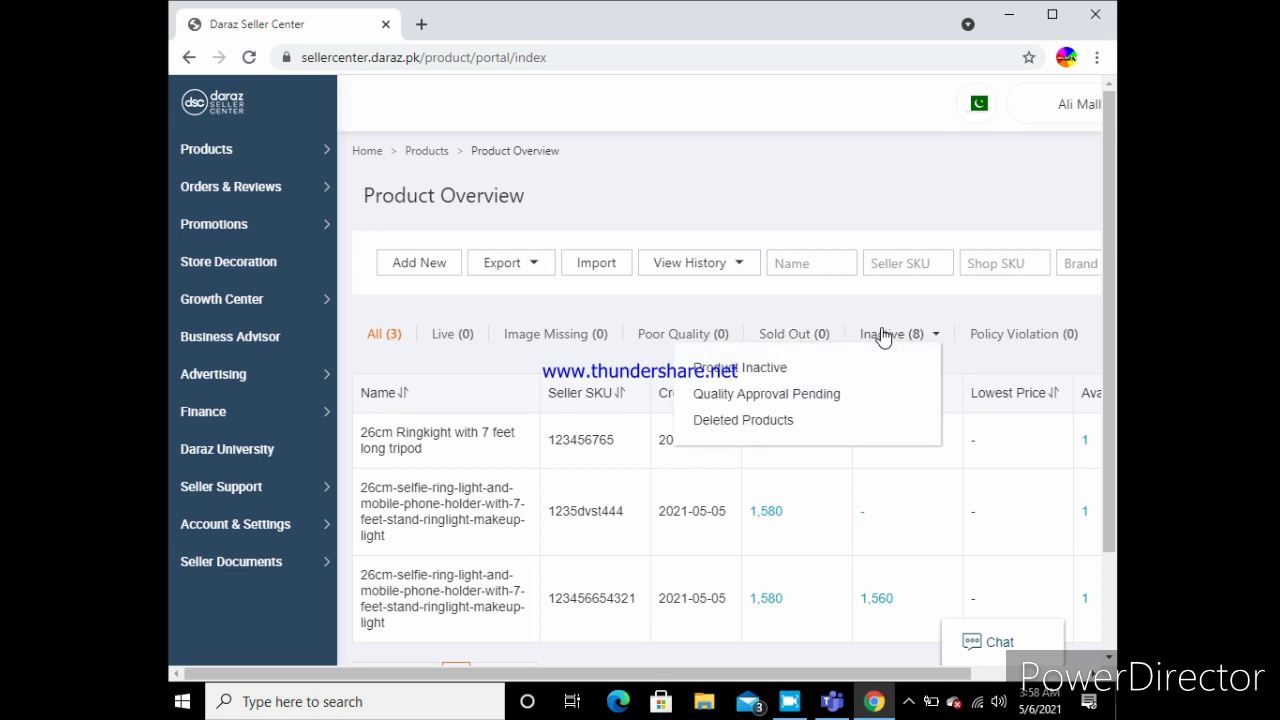
pyautogui.click(800, 394)
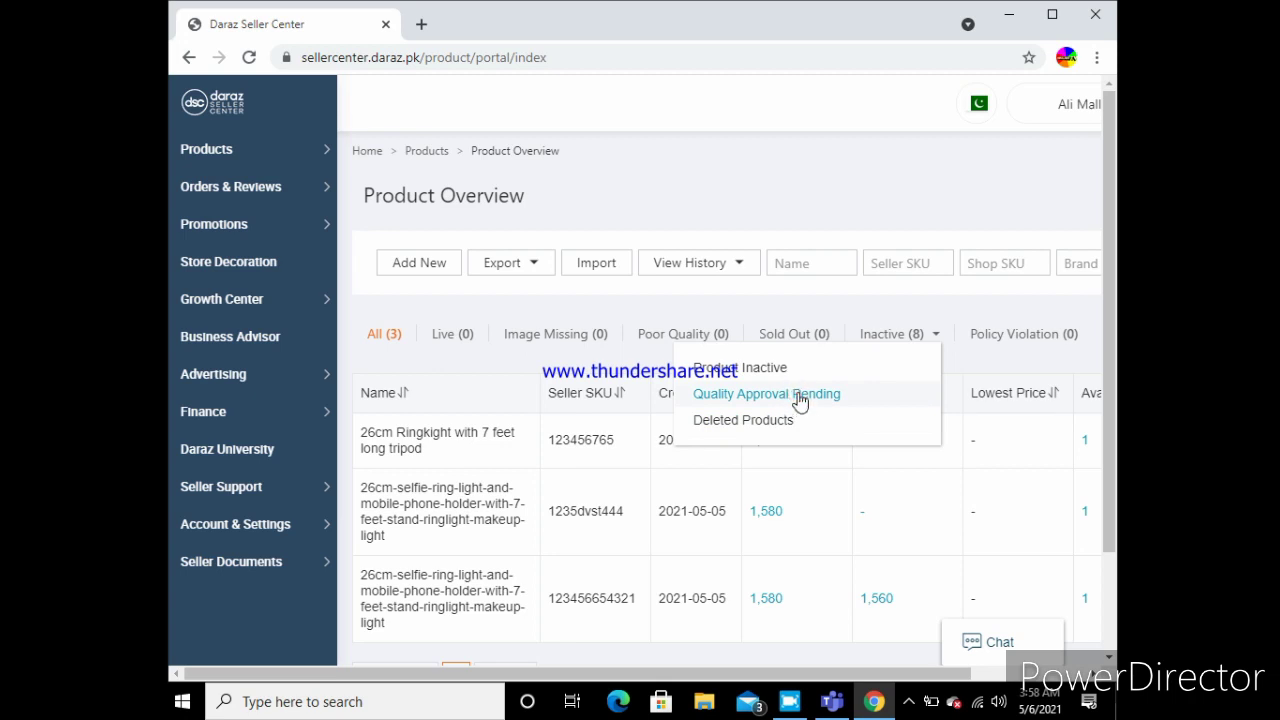
pyautogui.click(799, 394)
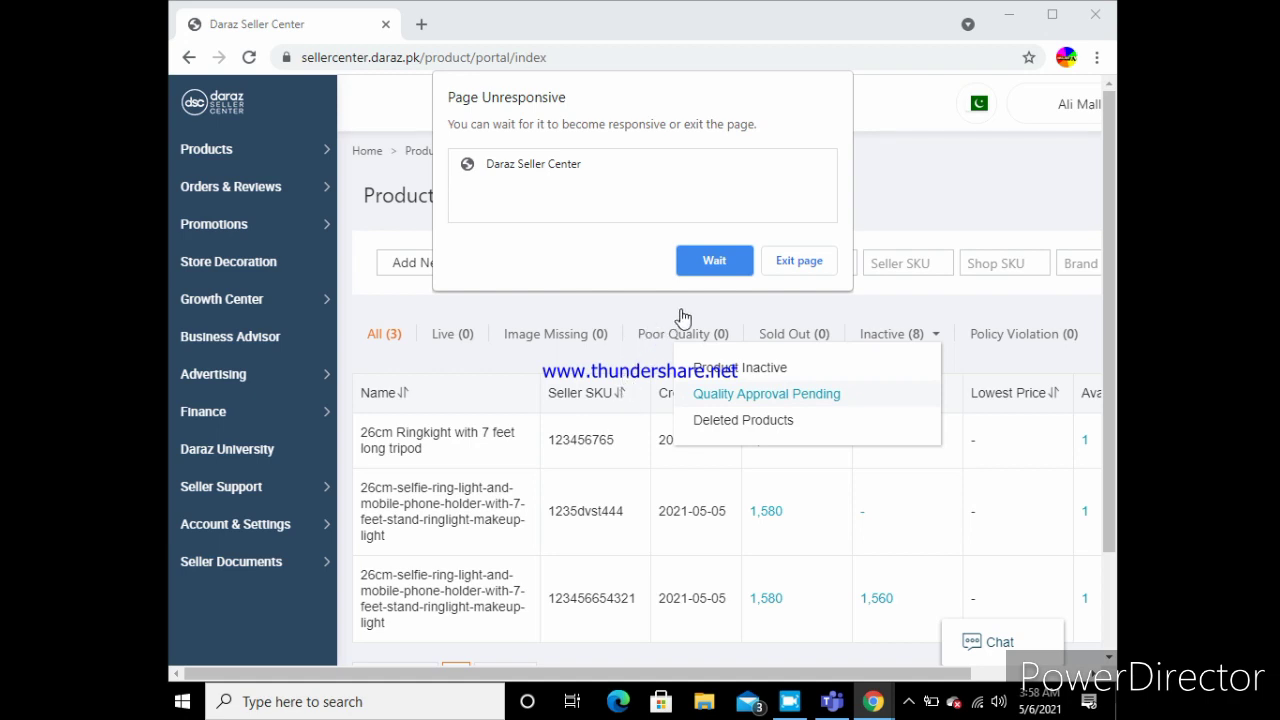
pyautogui.click(710, 261)
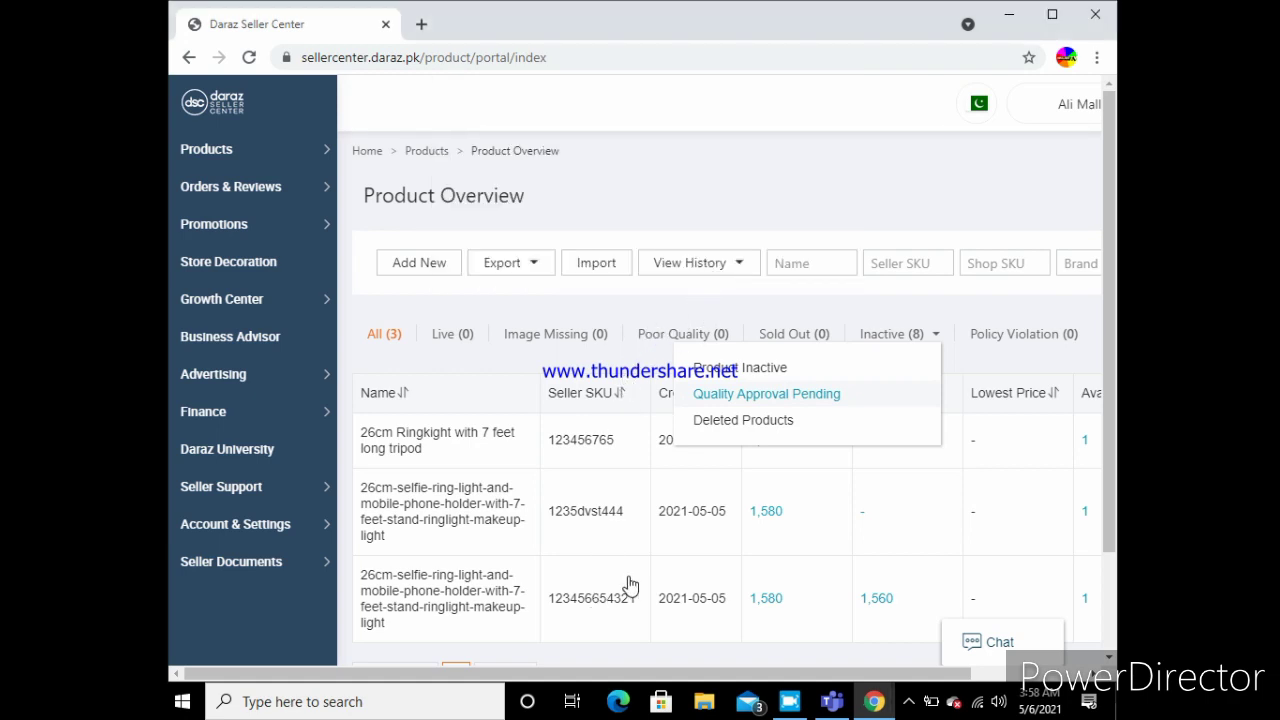